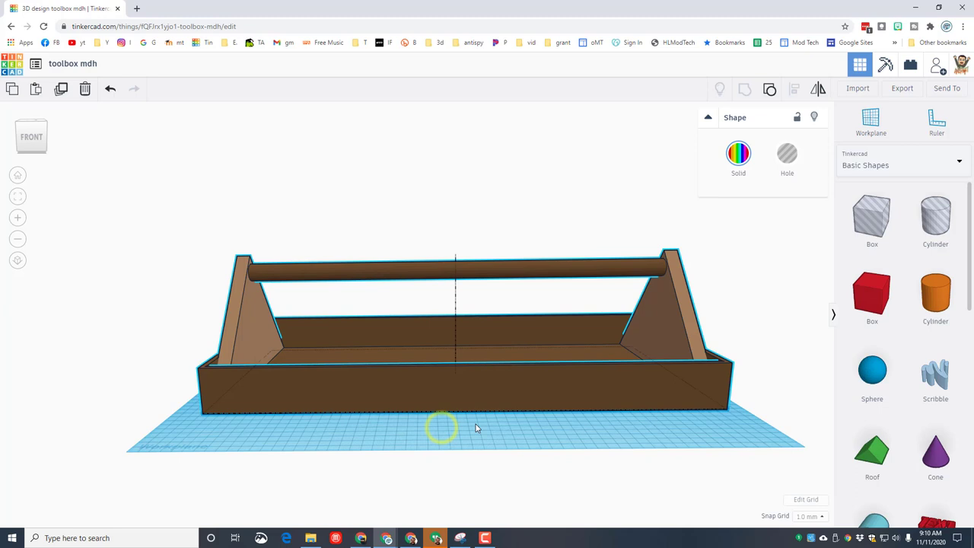
Select the handle dowel on its own and recolour it from brown to dark navy blue
right_drag(476, 426, 524, 366)
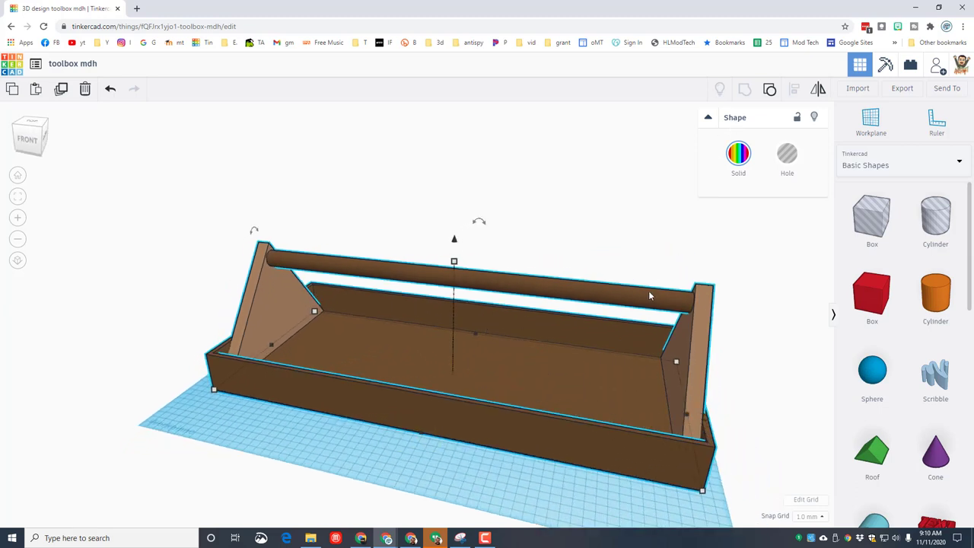
click(604, 292)
click(599, 300)
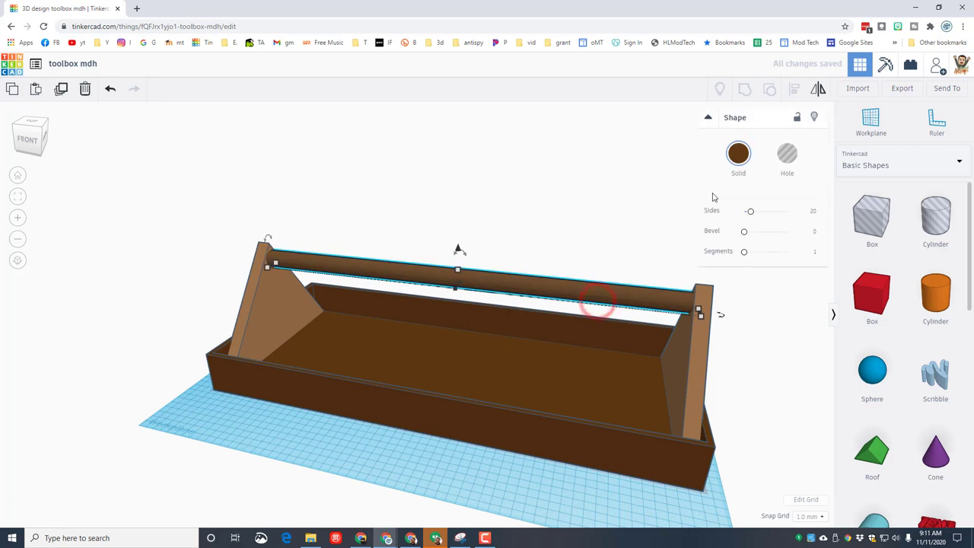
click(738, 153)
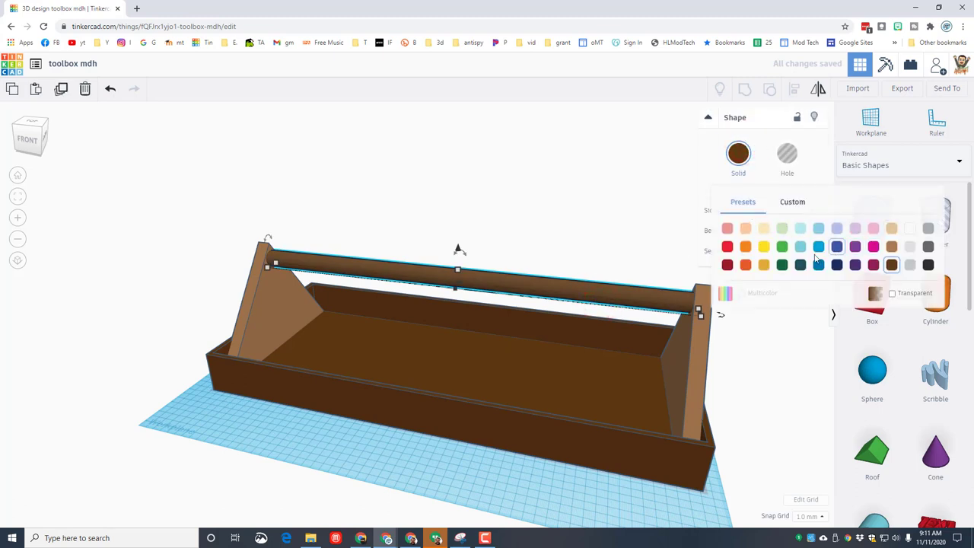
click(819, 246)
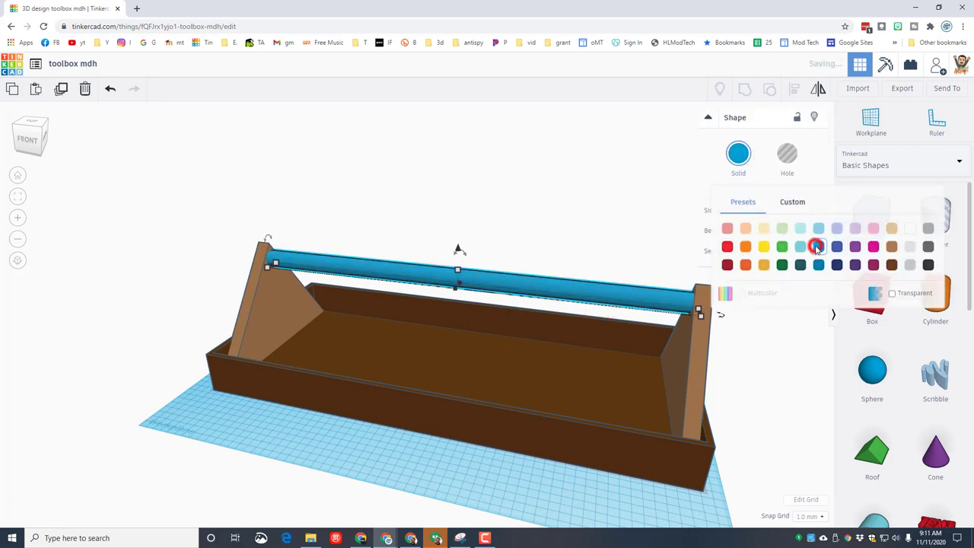
click(738, 153)
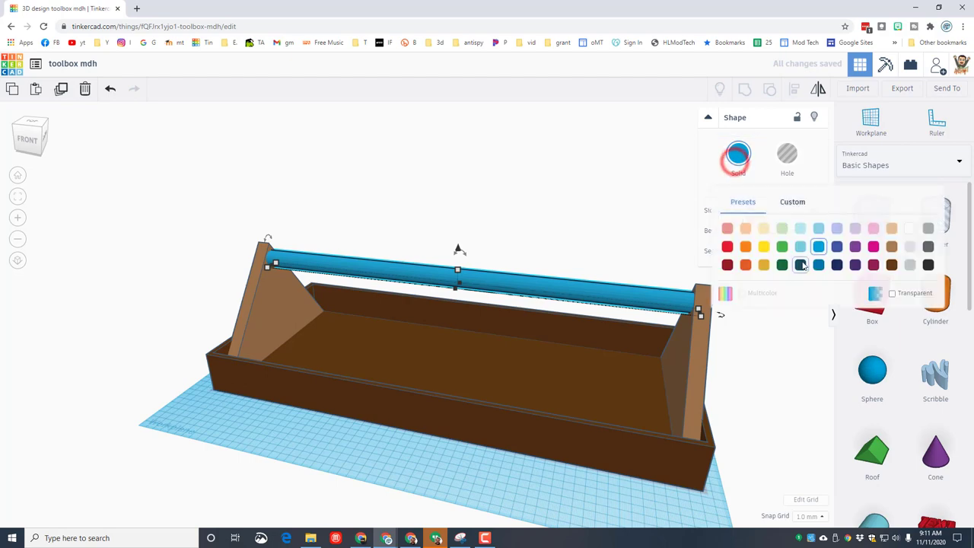
click(834, 265)
click(413, 450)
right_drag(414, 450, 309, 428)
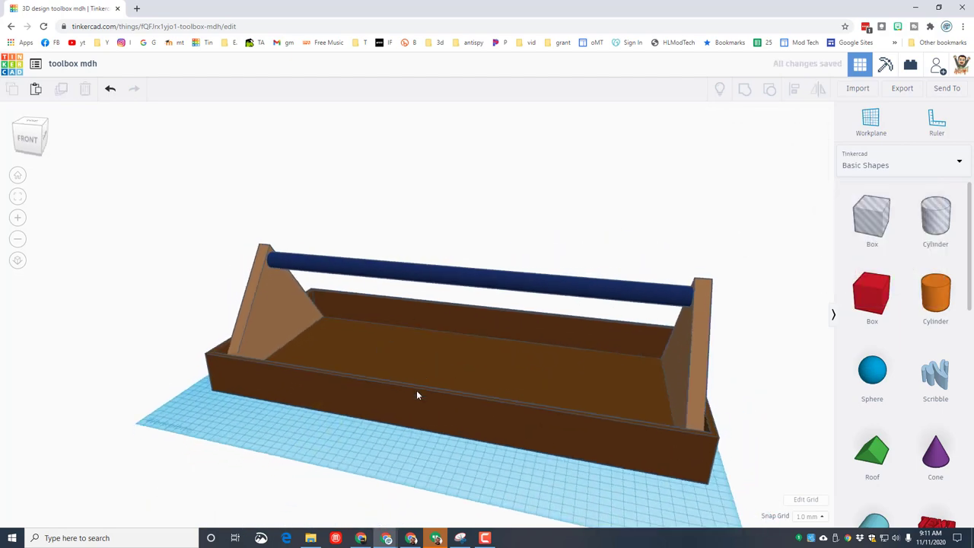
right_drag(443, 384, 259, 268)
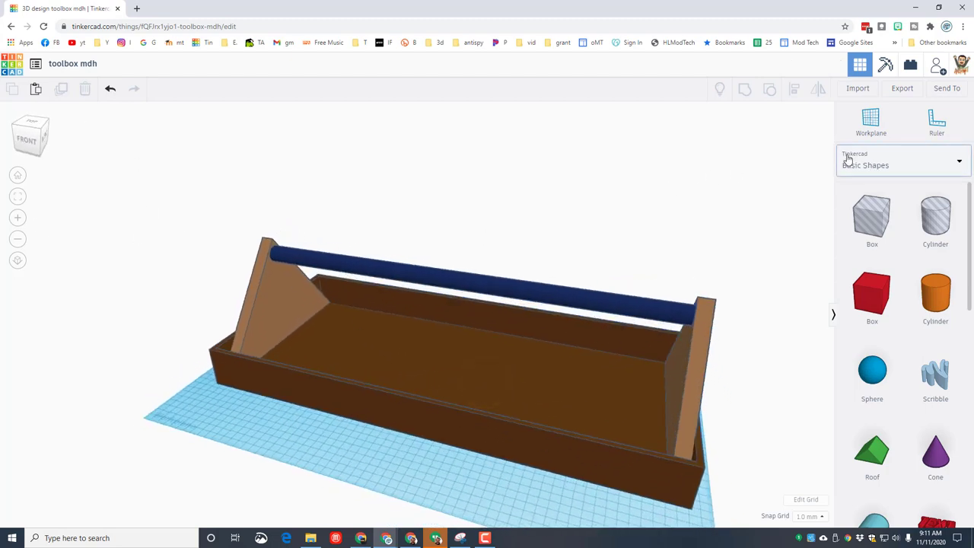
Hide the whole toolbox from view
click(617, 326)
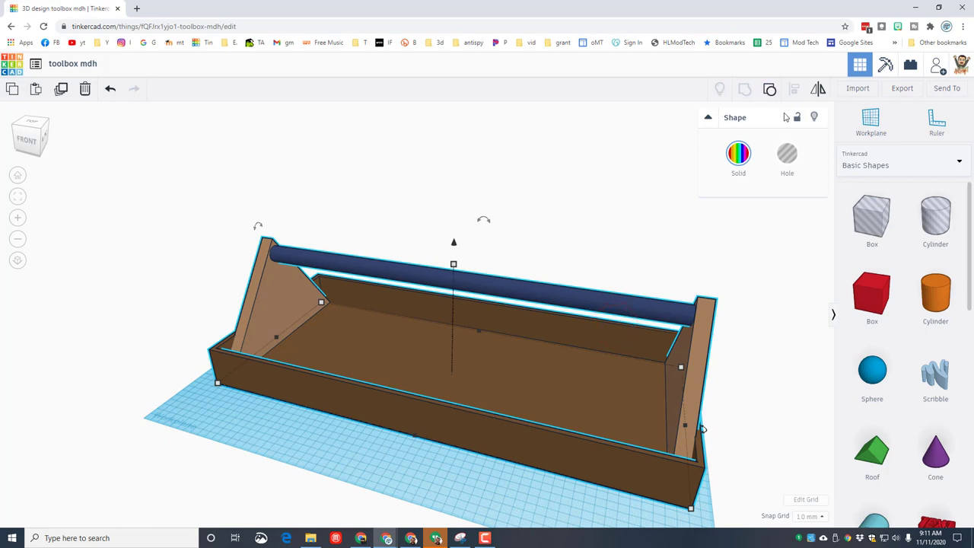
click(816, 120)
scroll(420, 427, up, 3)
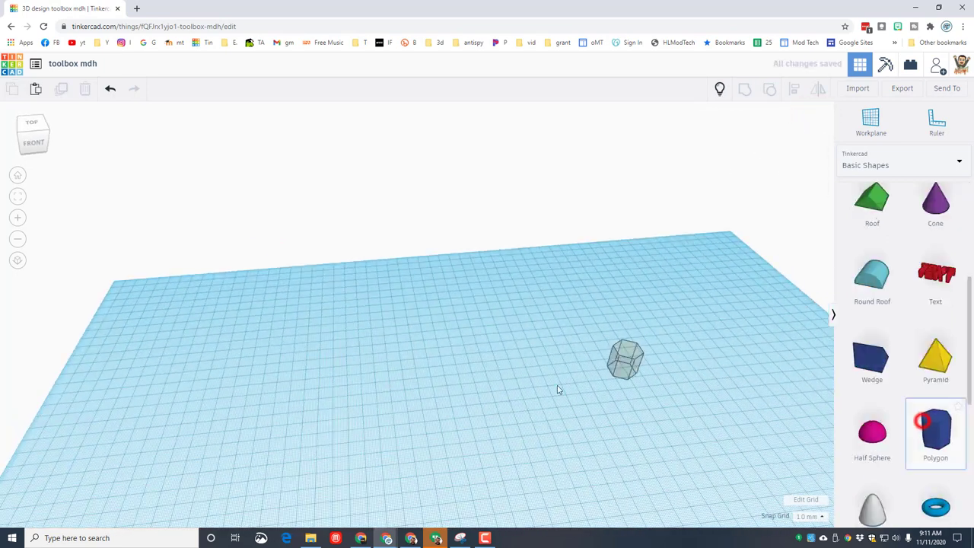
Place a hexagonal polygon on the empty workplane and select it
drag(557, 387, 492, 351)
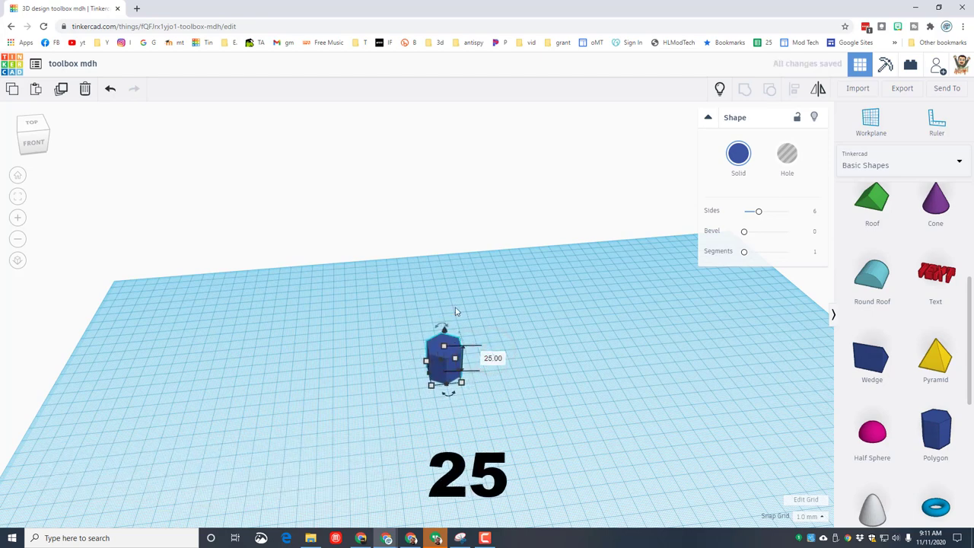
scroll(452, 317, up, 3)
click(457, 368)
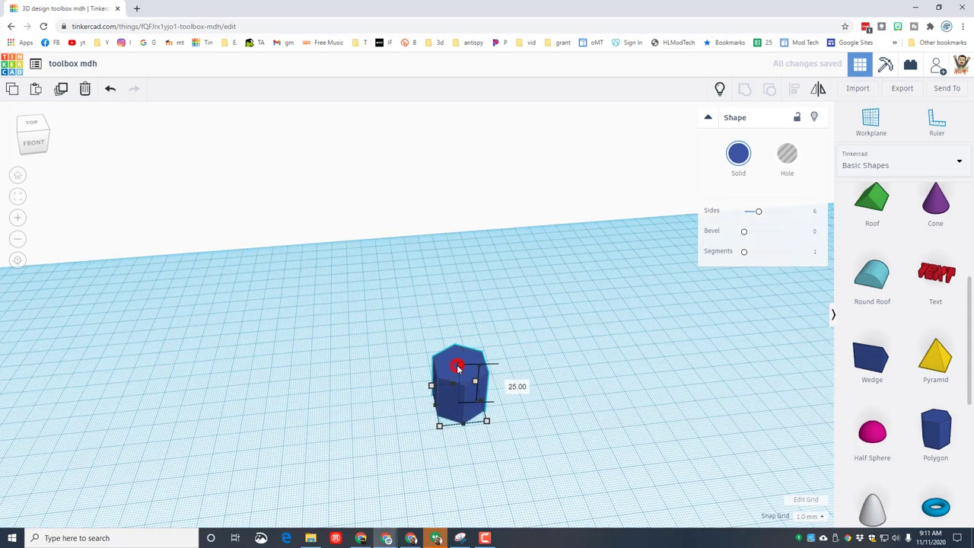
right_drag(456, 368, 444, 326)
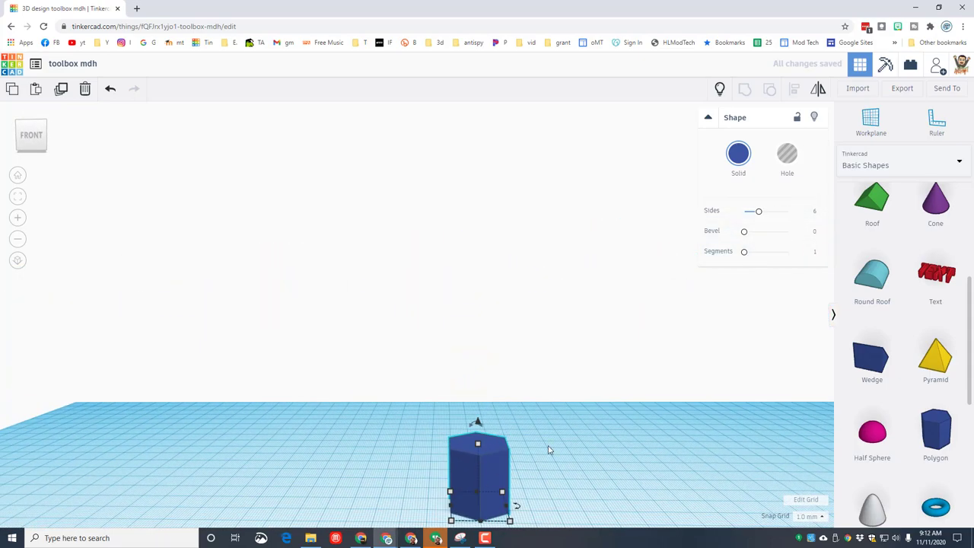
right_drag(550, 452, 545, 518)
Set the polygon's height to 60 mm and check its width and depth
click(472, 376)
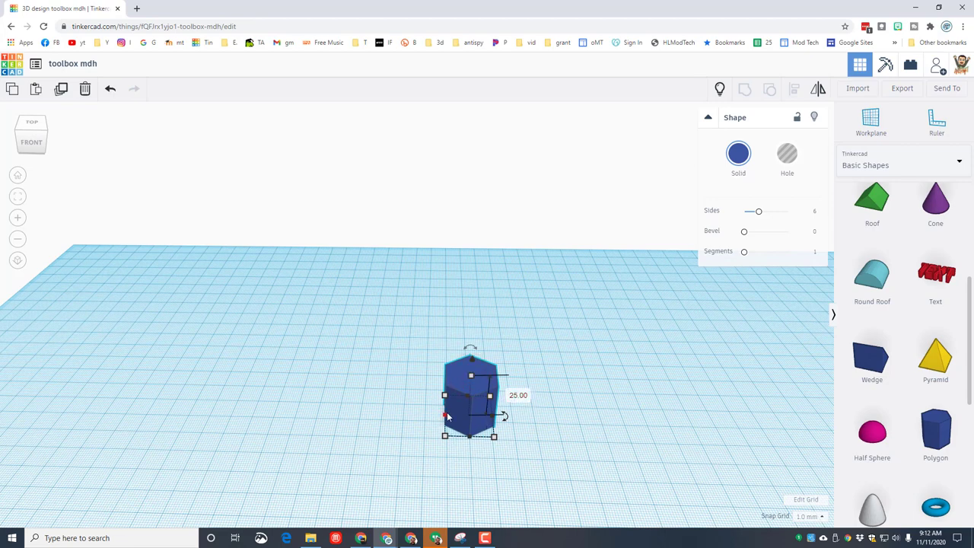
click(518, 396)
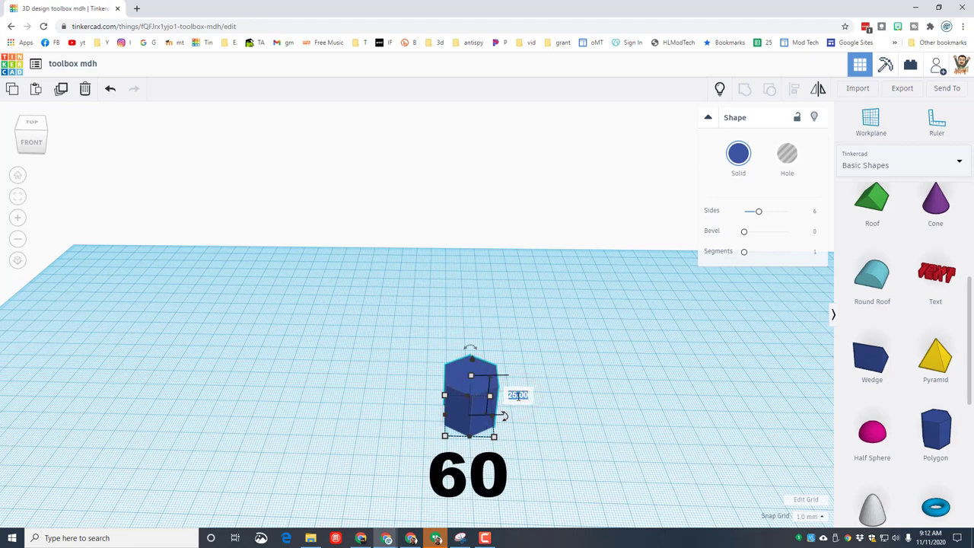
key(Return)
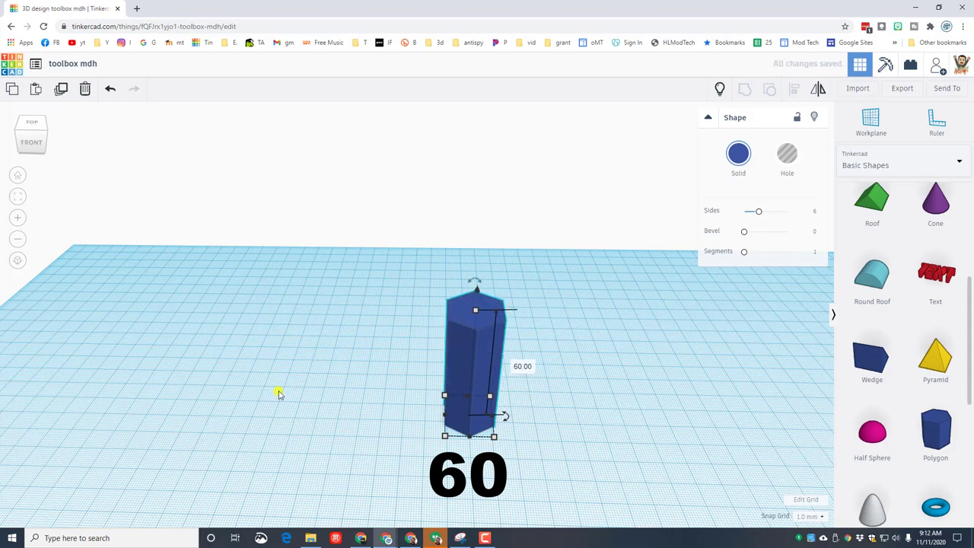
right_drag(279, 393, 508, 462)
click(437, 470)
click(522, 466)
right_drag(596, 450, 464, 314)
click(463, 312)
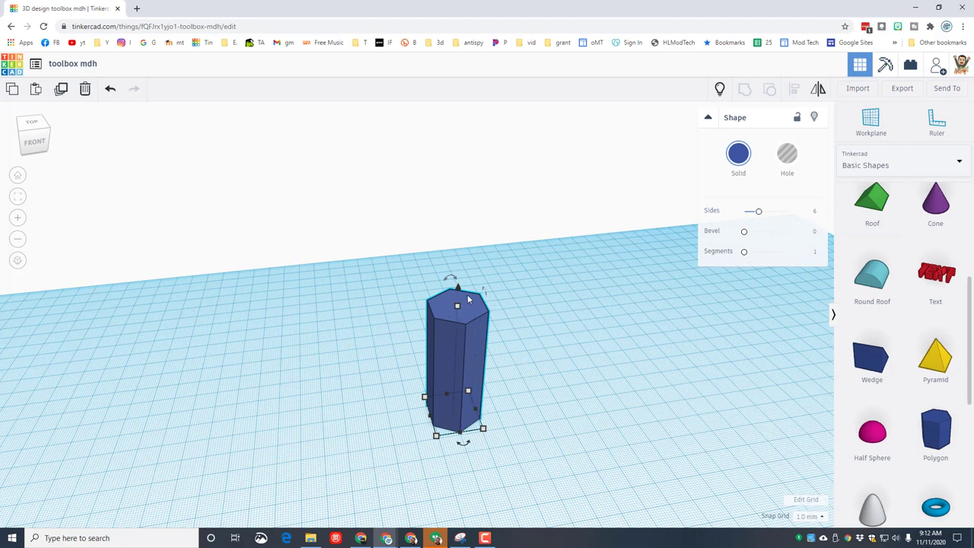
Put the workplane on the column's top face and add a sphere flattened to 15 mm
click(874, 120)
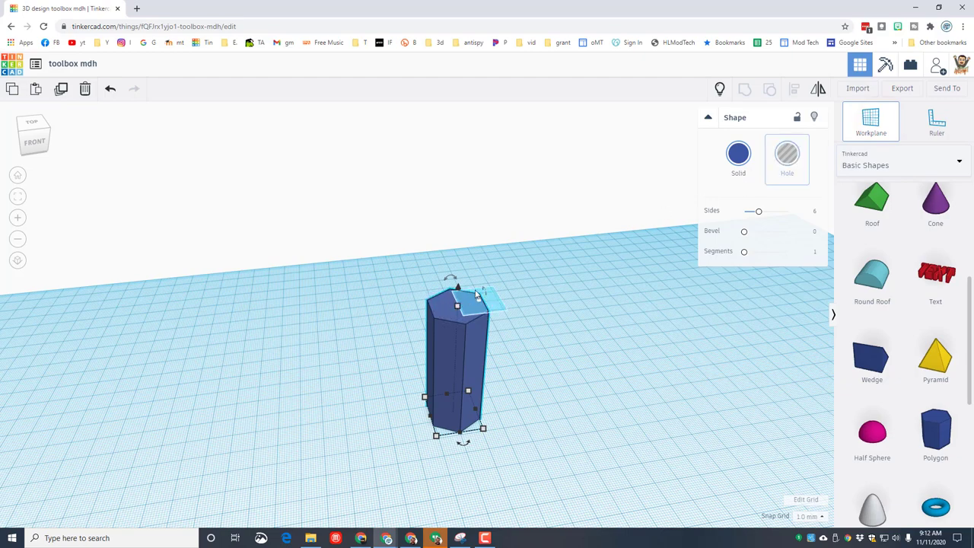
click(456, 305)
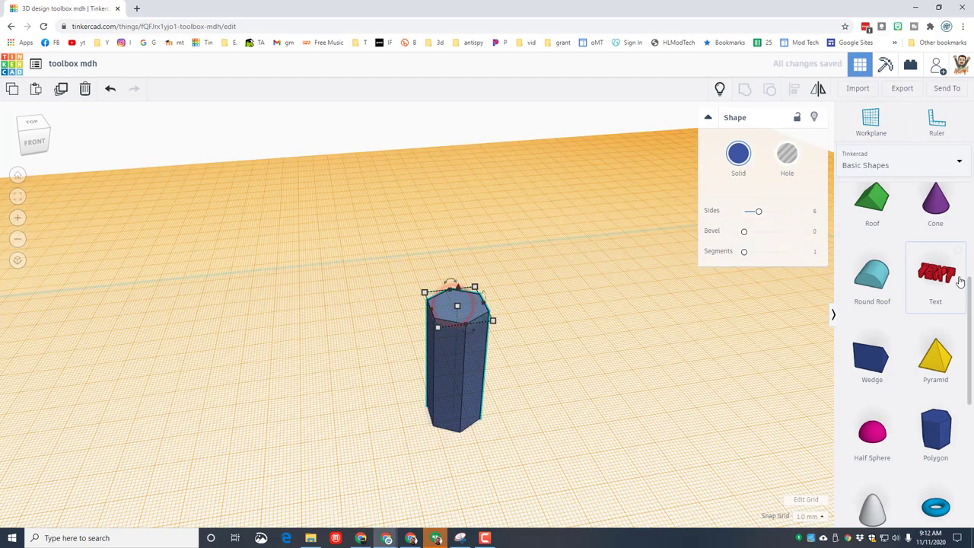
scroll(898, 279, up, 5)
click(873, 316)
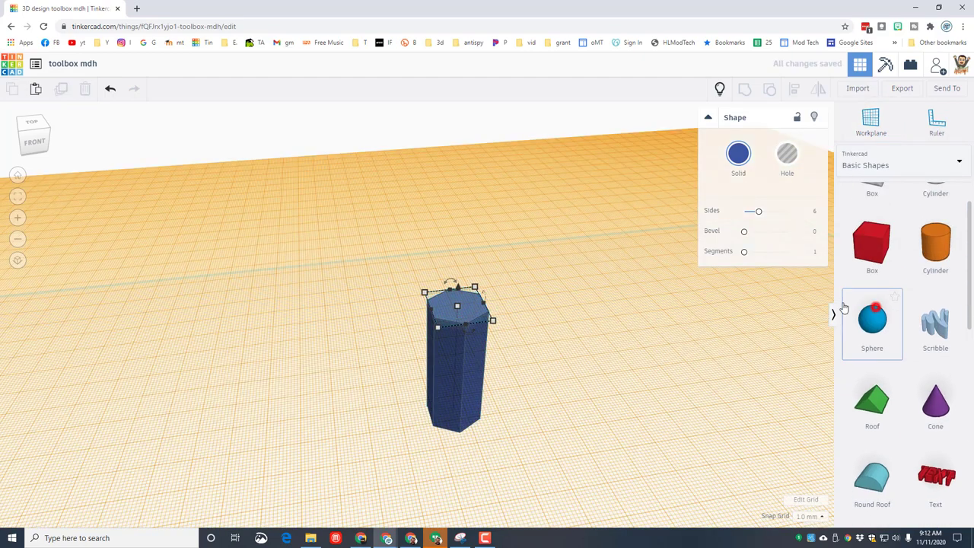
click(456, 312)
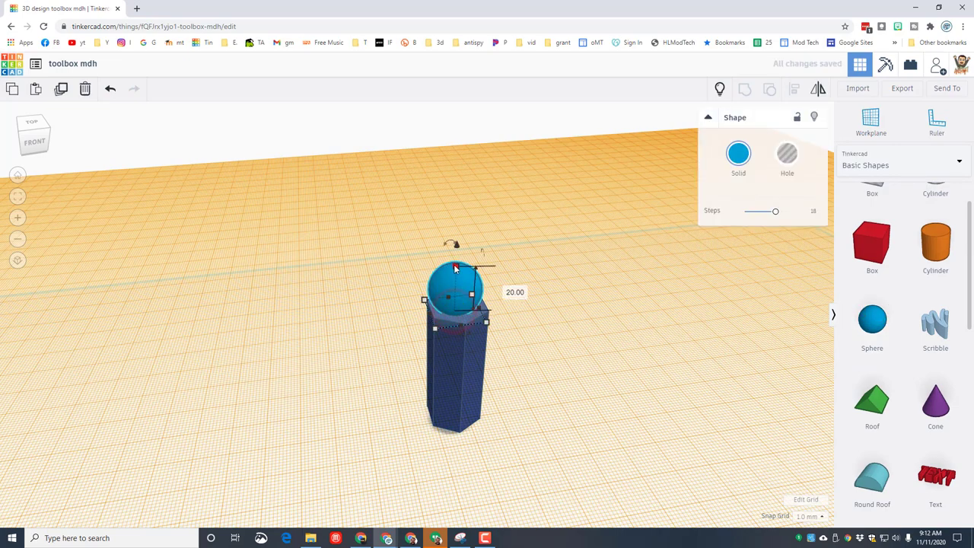
drag(456, 268, 455, 280)
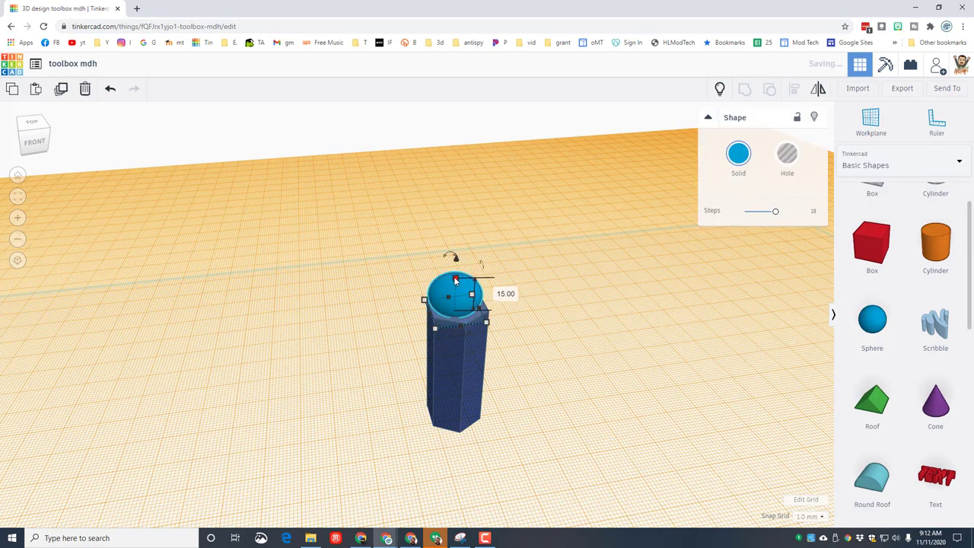
right_drag(585, 368, 563, 354)
Centre the sphere over the column with Align
drag(378, 303, 527, 438)
click(795, 88)
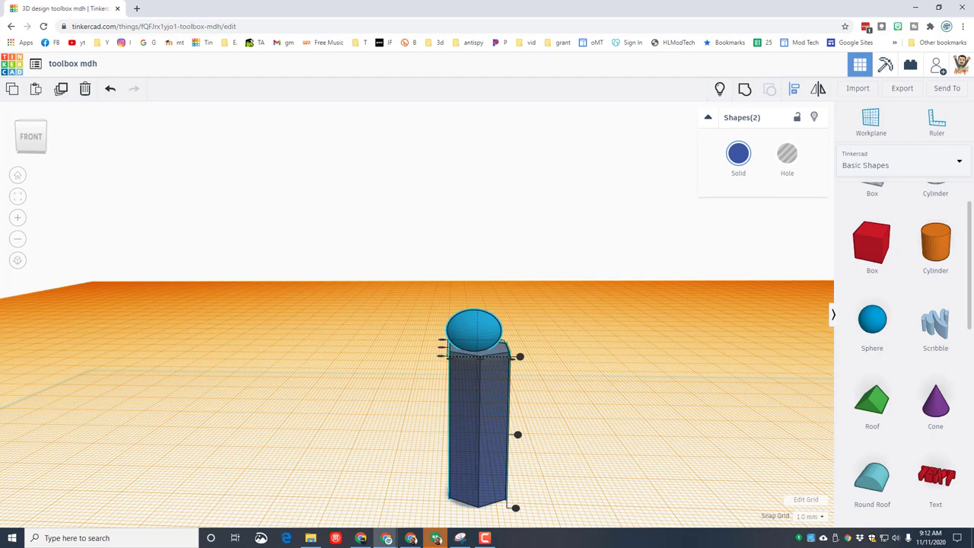
click(18, 125)
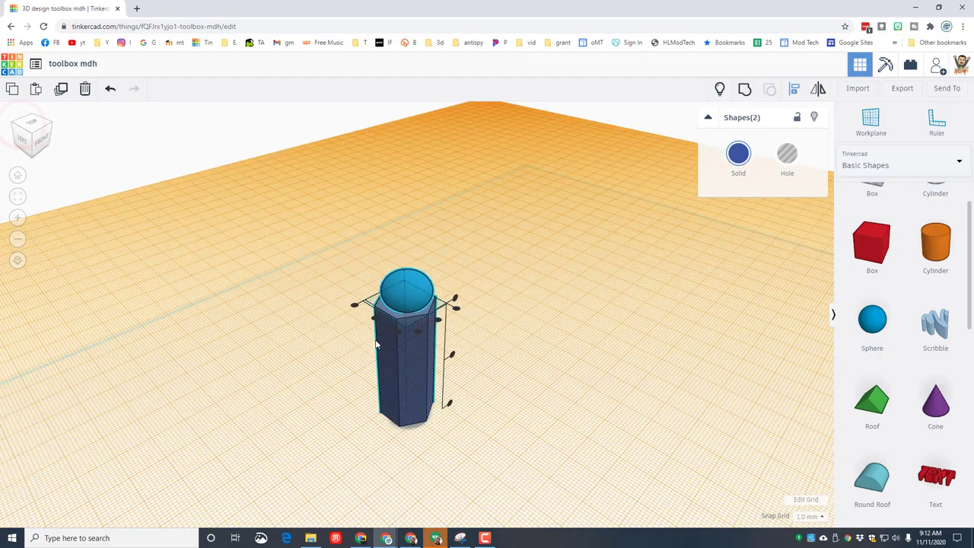
click(373, 319)
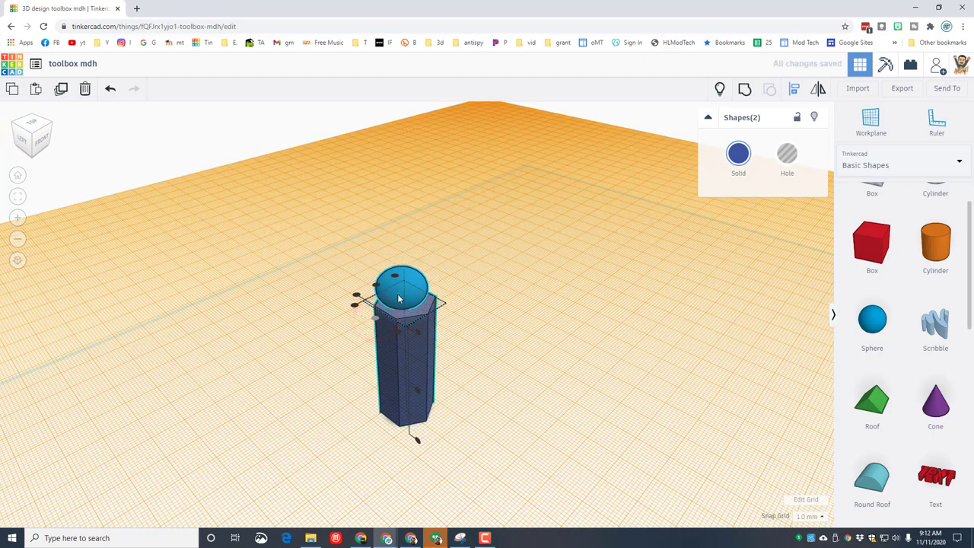
click(590, 318)
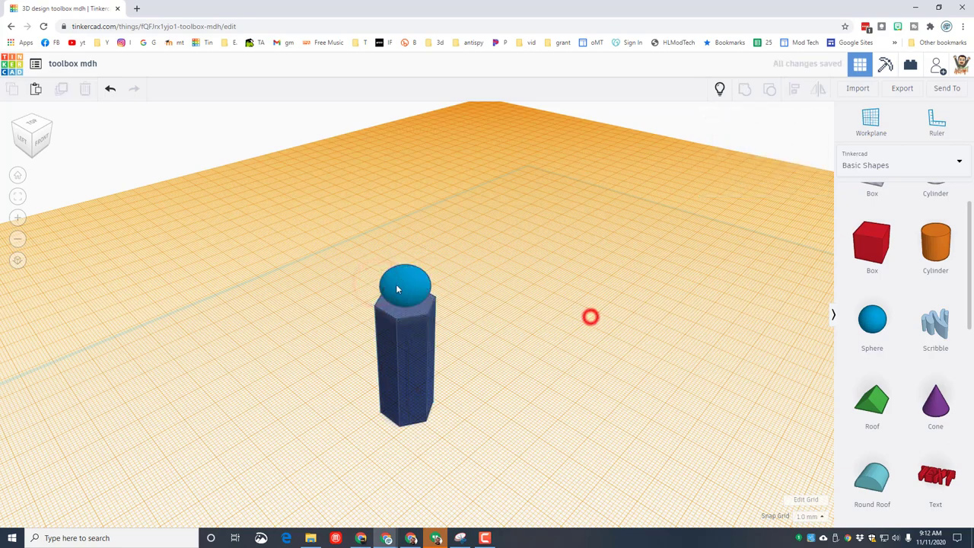
Nudge the sphere down twice so it sits on the column
click(399, 288)
key(ctrl+Down)
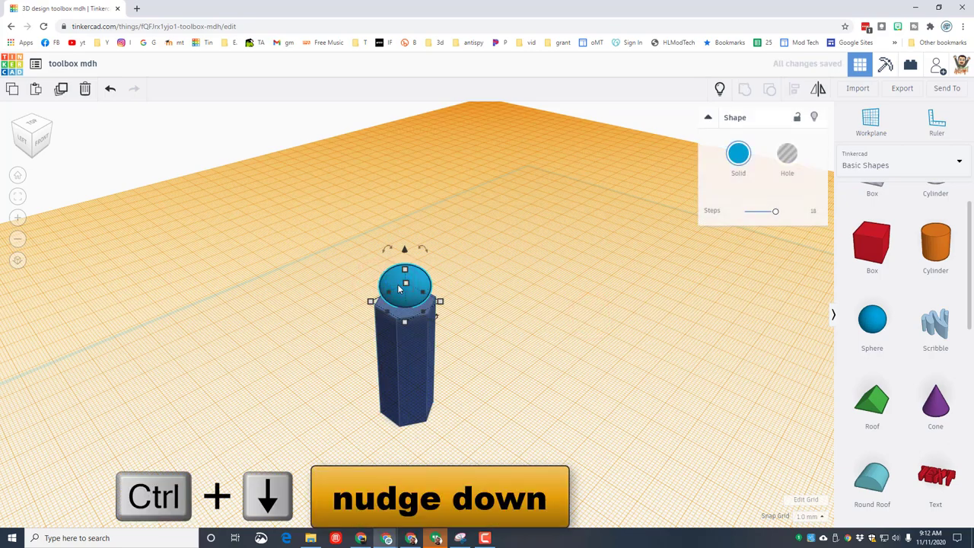
key(ctrl+Down)
key(ctrl+Down)
key(ctrl+Down)
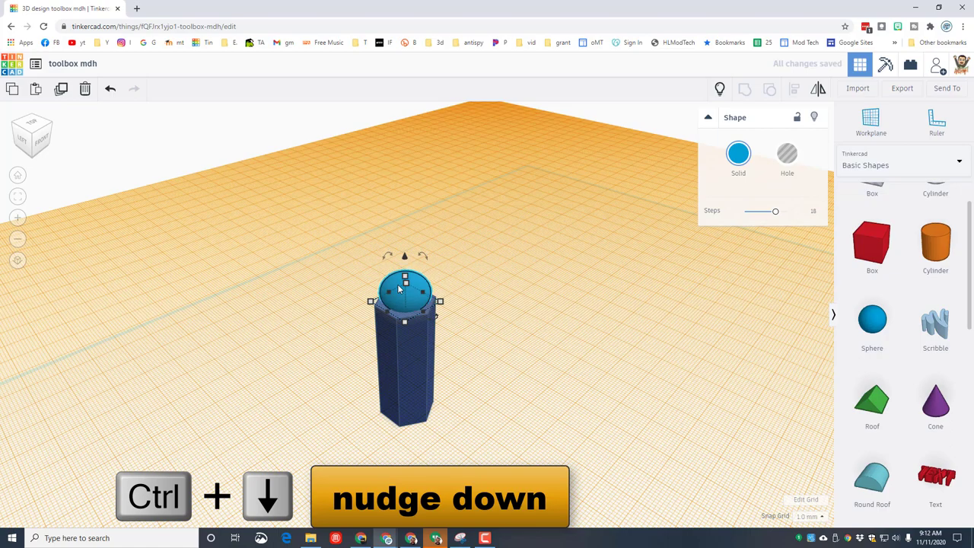
click(357, 366)
right_drag(598, 354, 487, 328)
Raise the sphere's height from 15 to 16
click(468, 318)
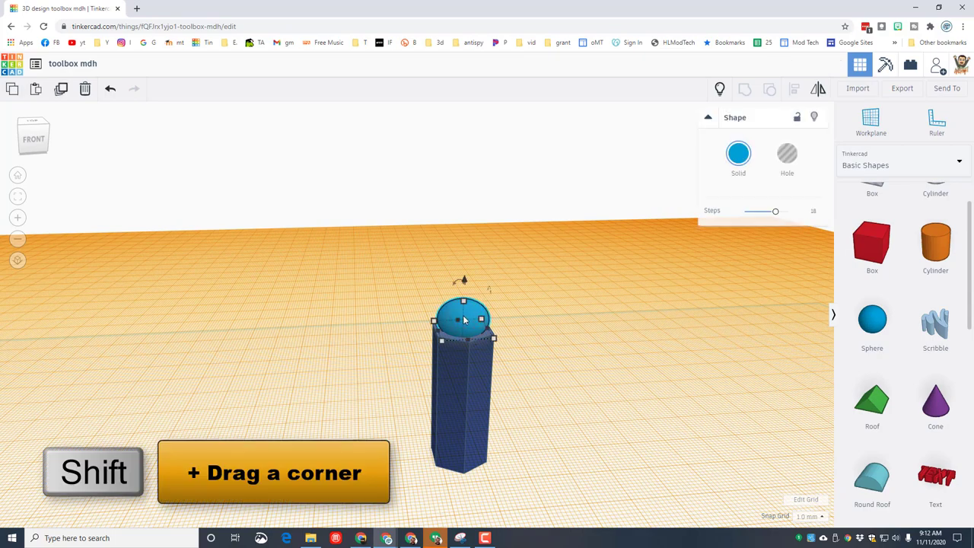
click(463, 303)
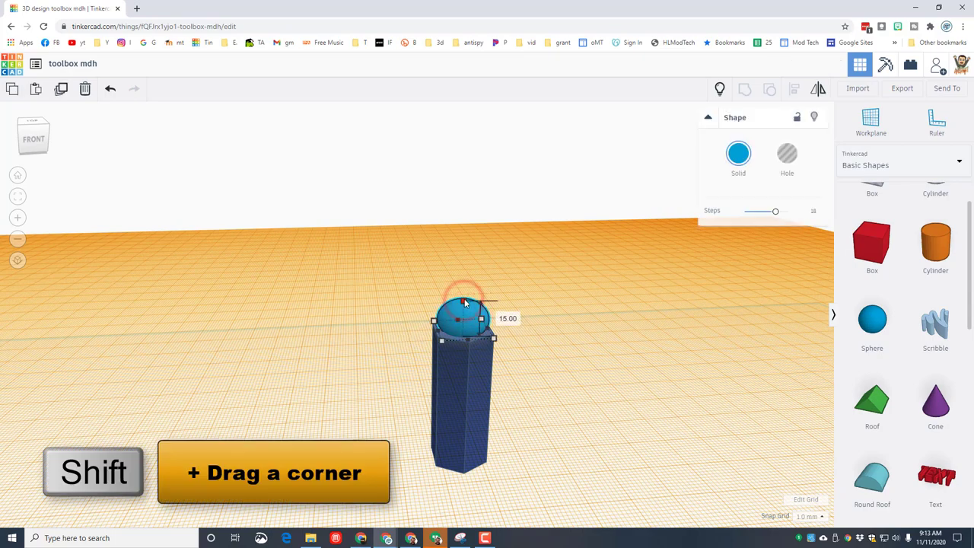
shift+drag(465, 303, 466, 301)
click(418, 365)
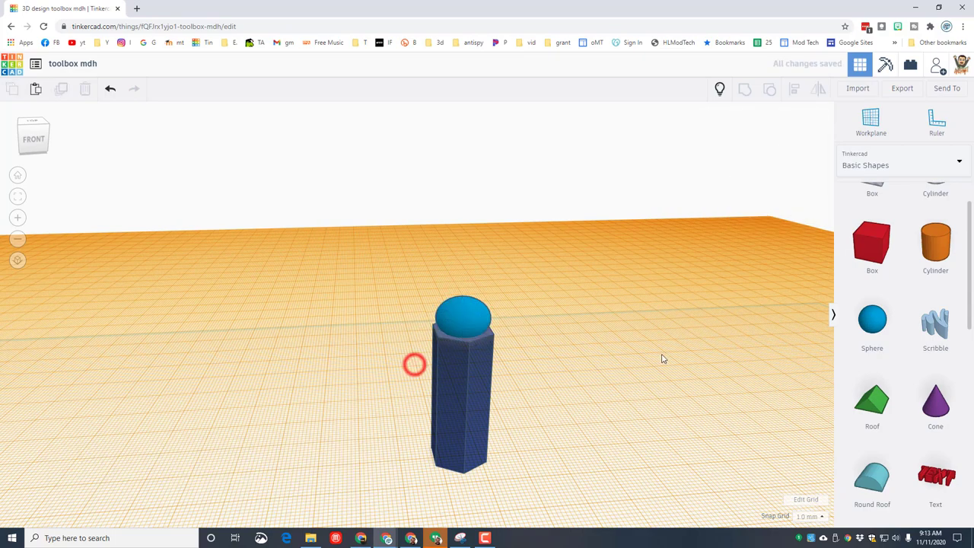
right_drag(662, 355, 574, 354)
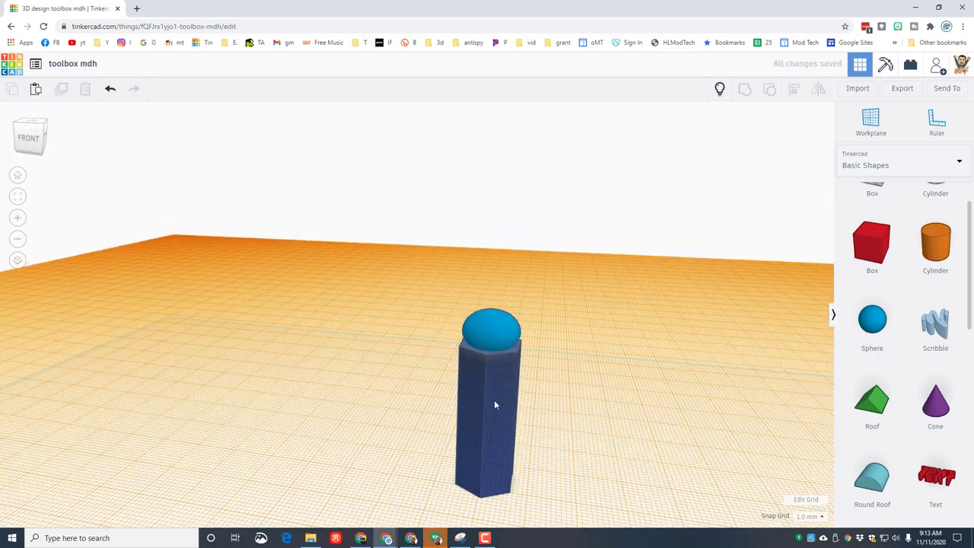
Reset the workplane back onto the grid and reselect the column
click(494, 405)
click(871, 121)
click(578, 377)
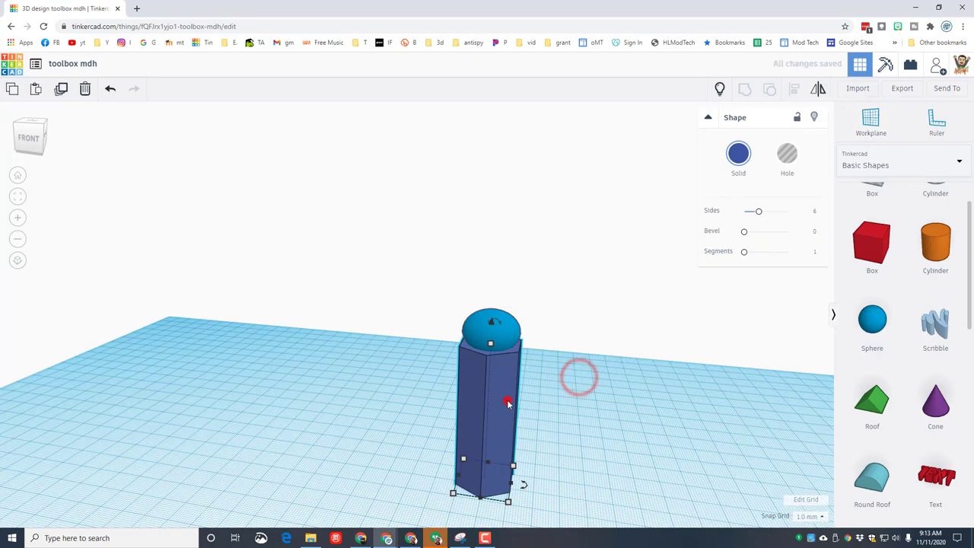
click(508, 399)
click(510, 405)
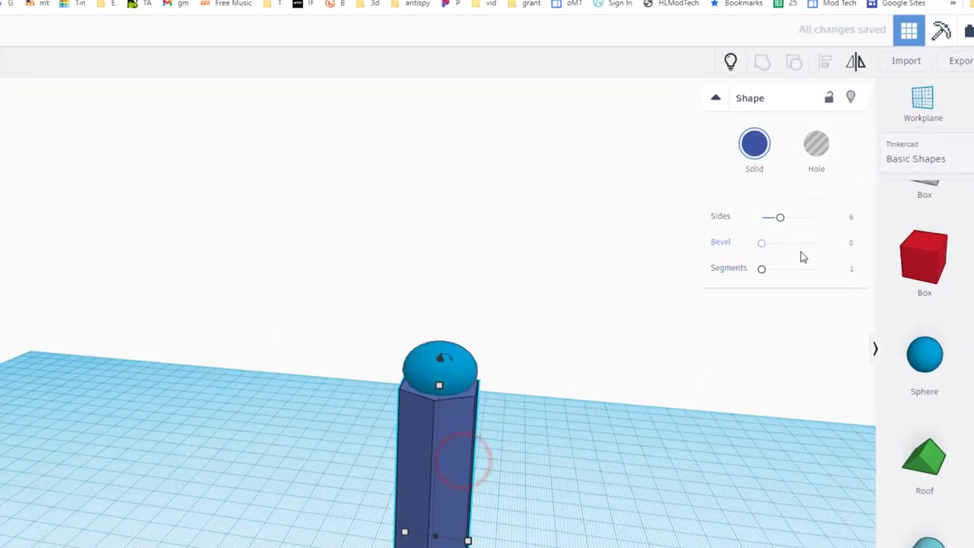
Give the column a bevel of 2 with 5 segments, then select sphere and column together
click(815, 232)
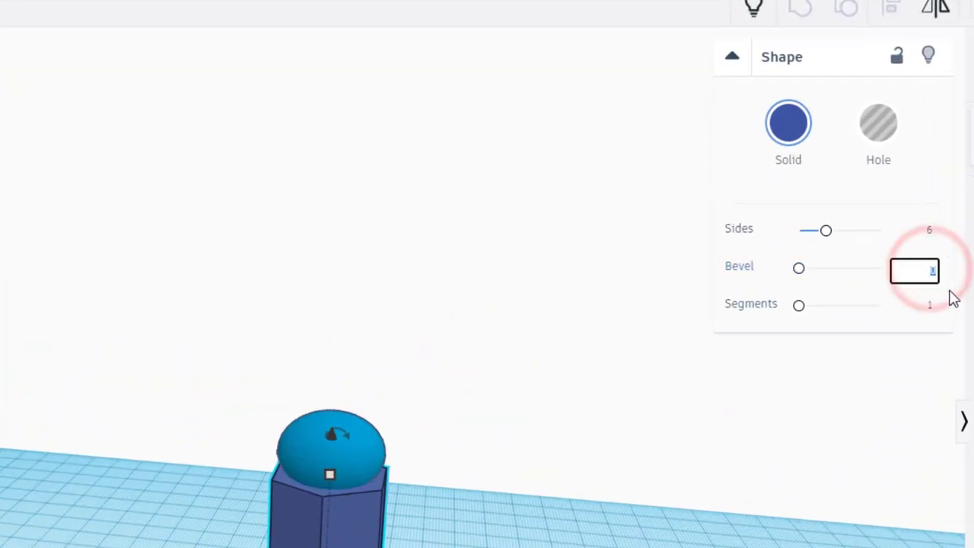
text(2)
key(Return)
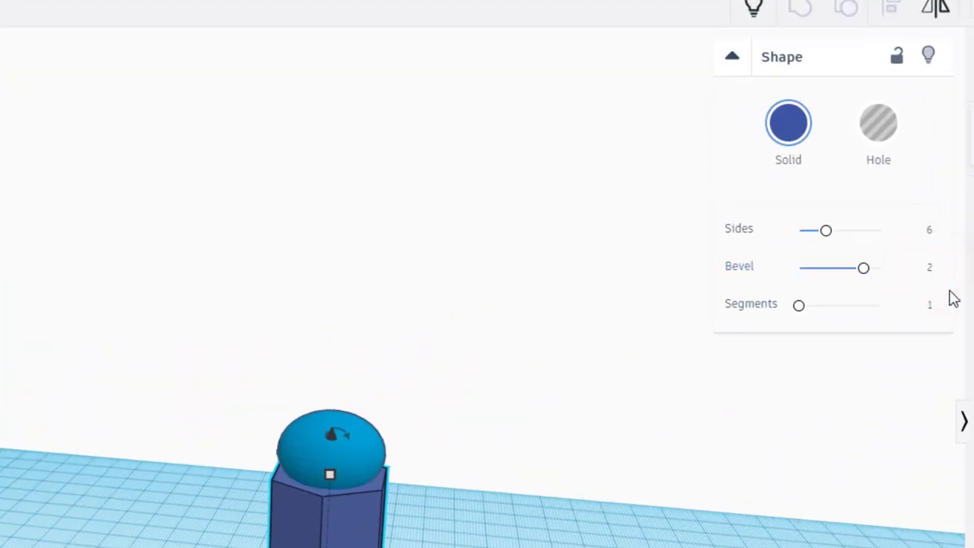
click(929, 306)
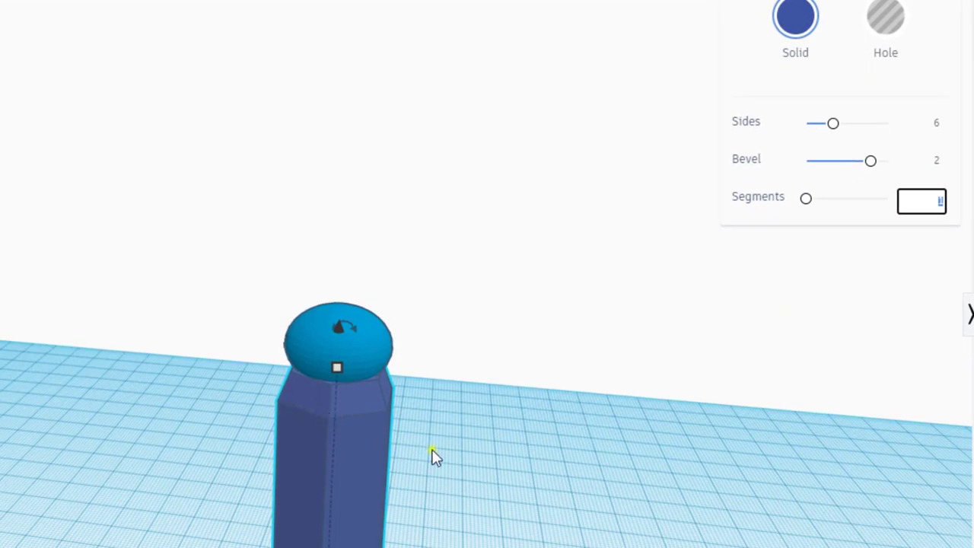
mouse_move(431, 449)
right_down()
mouse_move(229, 430)
mouse_move(418, 459)
right_up()
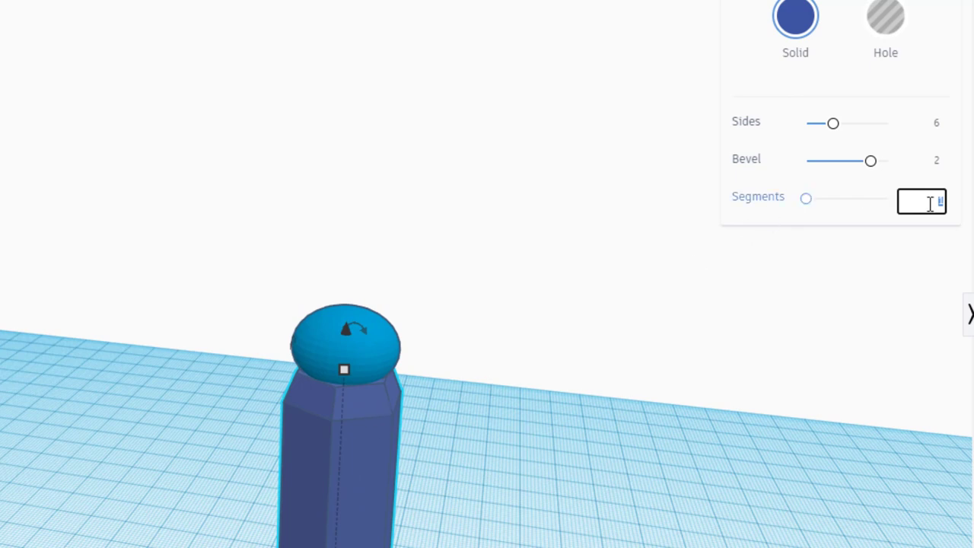
key(Return)
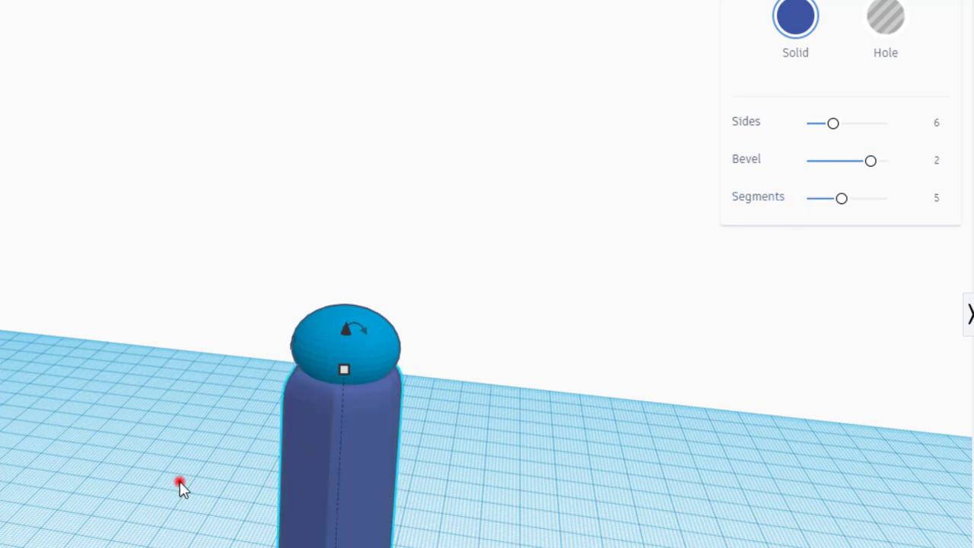
click(179, 481)
right_drag(374, 498, 427, 491)
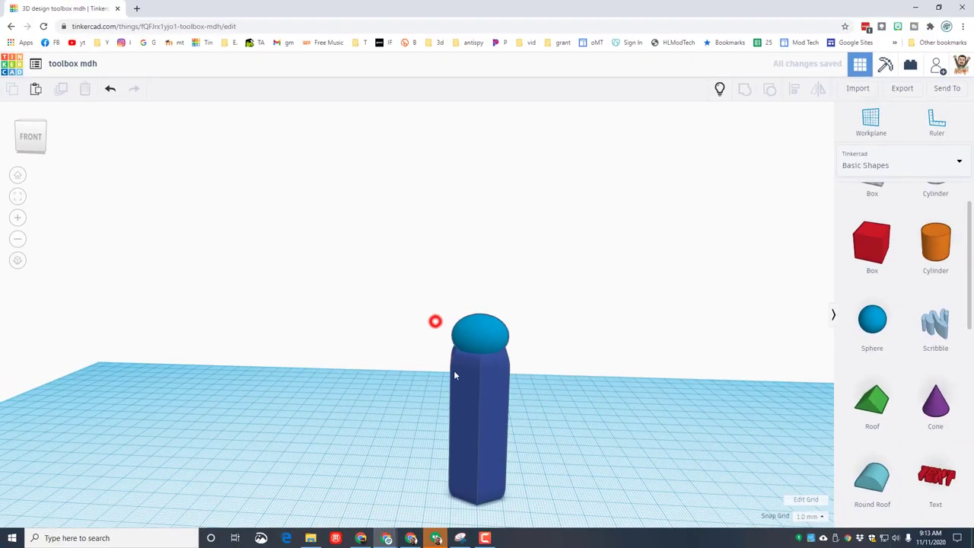
drag(476, 365, 535, 394)
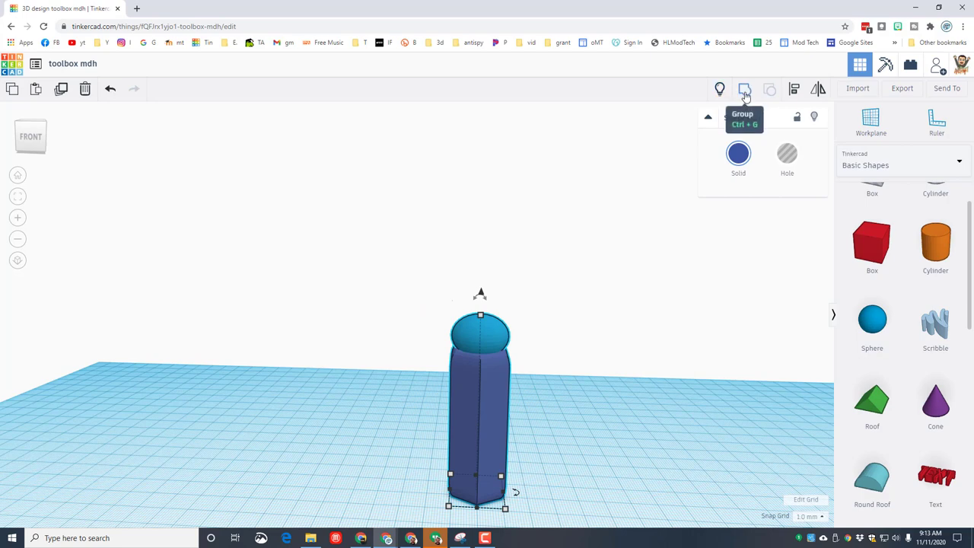
Group the sphere and column, lift them 45 mm, and add a cylinder scaled to 25
click(746, 91)
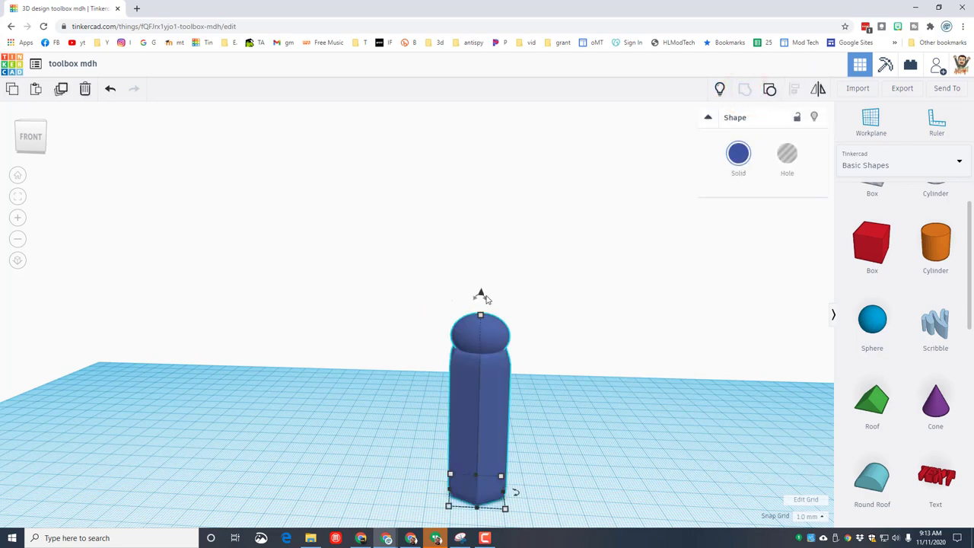
drag(482, 294, 483, 171)
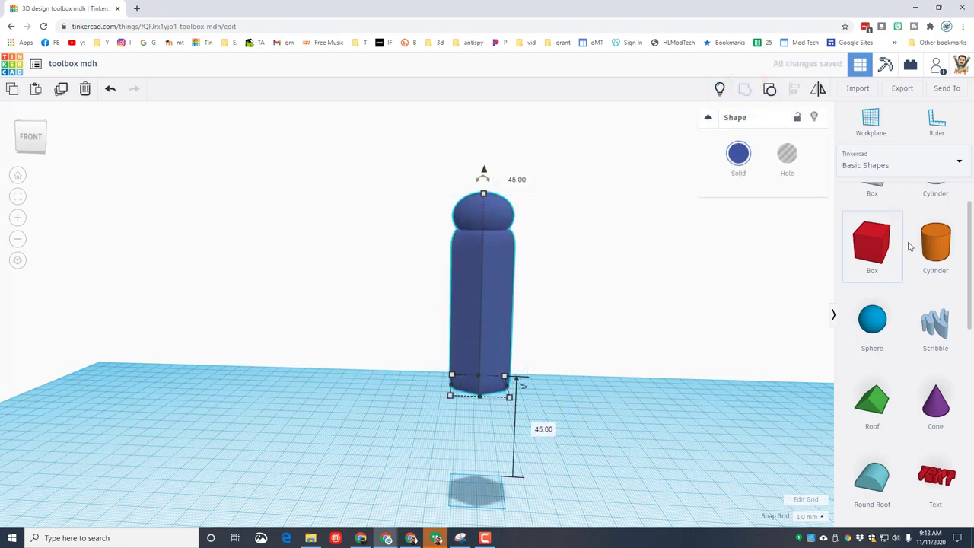
drag(933, 243, 472, 455)
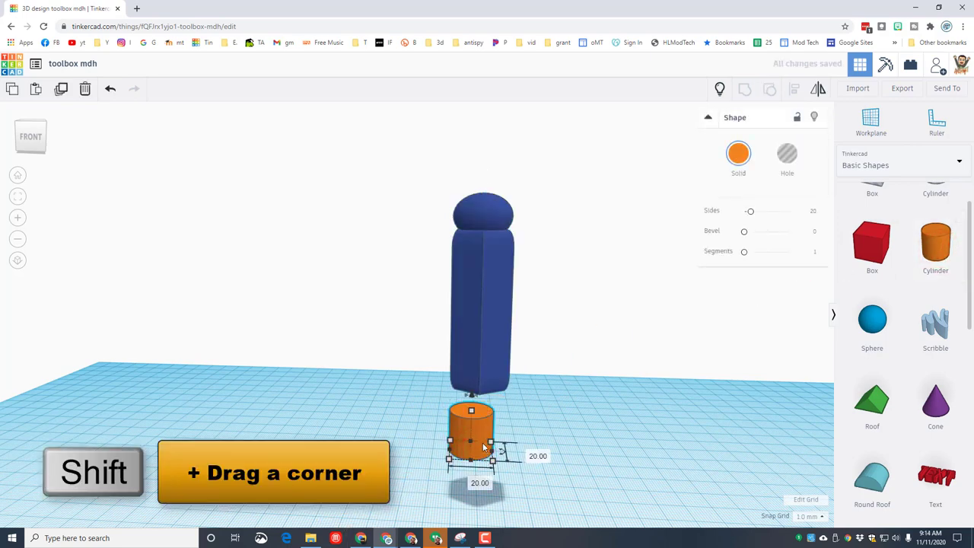
shift+drag(492, 441, 517, 424)
text(25)
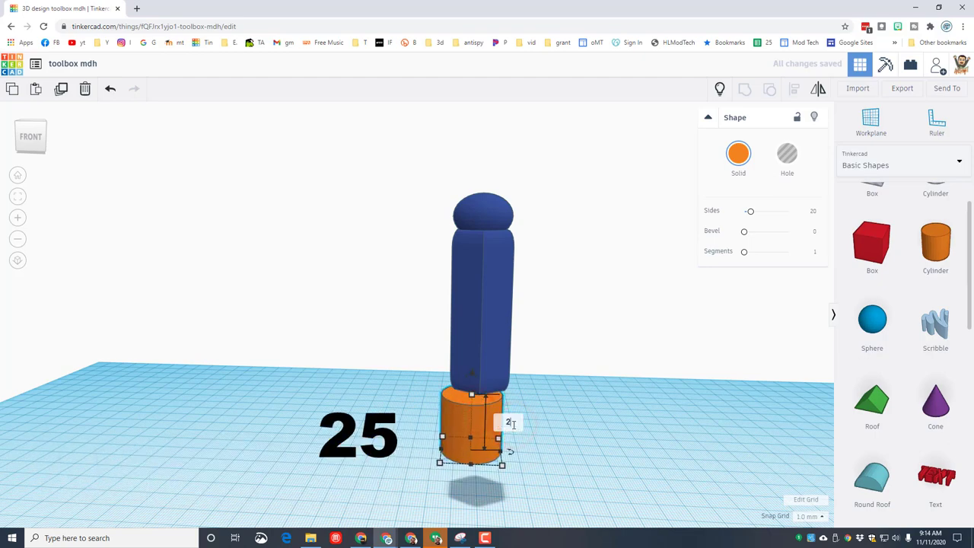
key(Return)
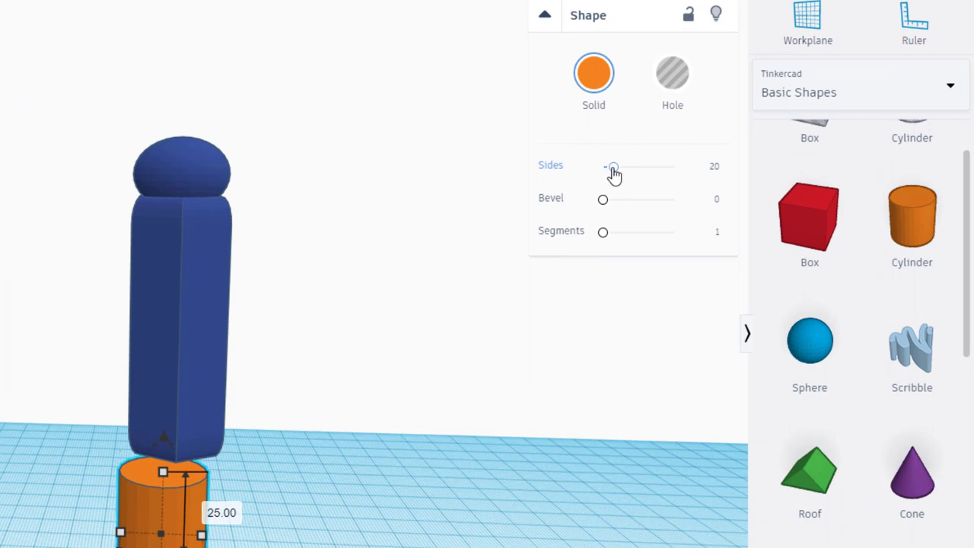
Give the cylinder 64 sides, bevel 2 and more segments, then select it with the handle
drag(614, 167, 705, 178)
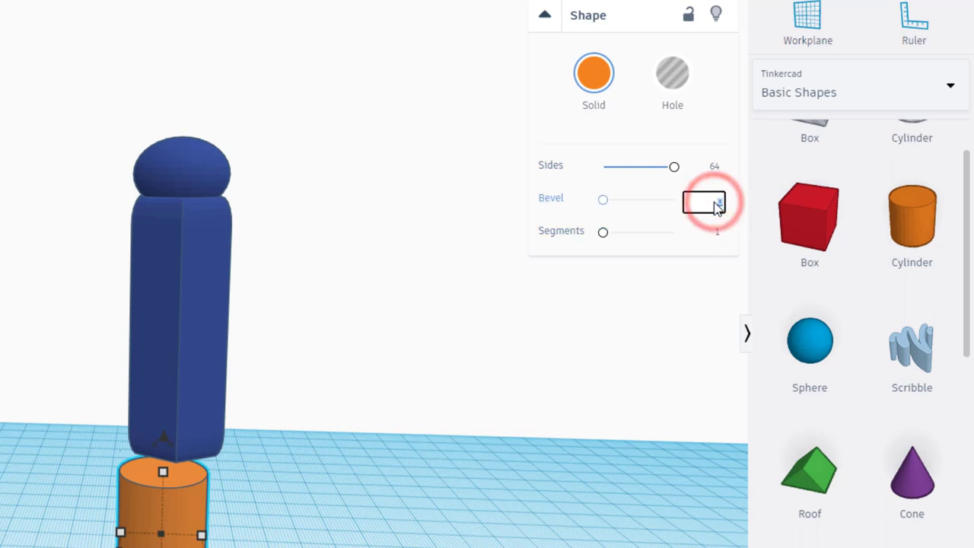
key(Up)
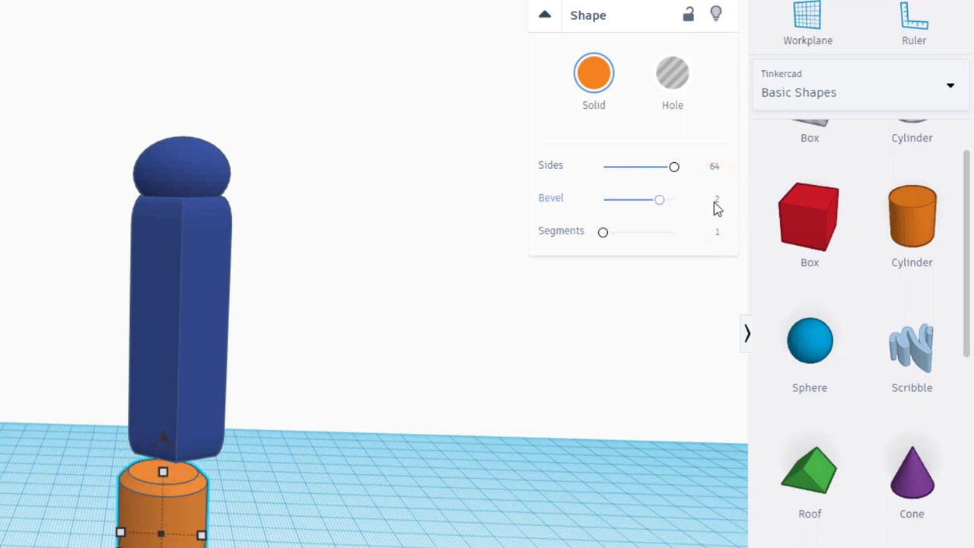
click(714, 233)
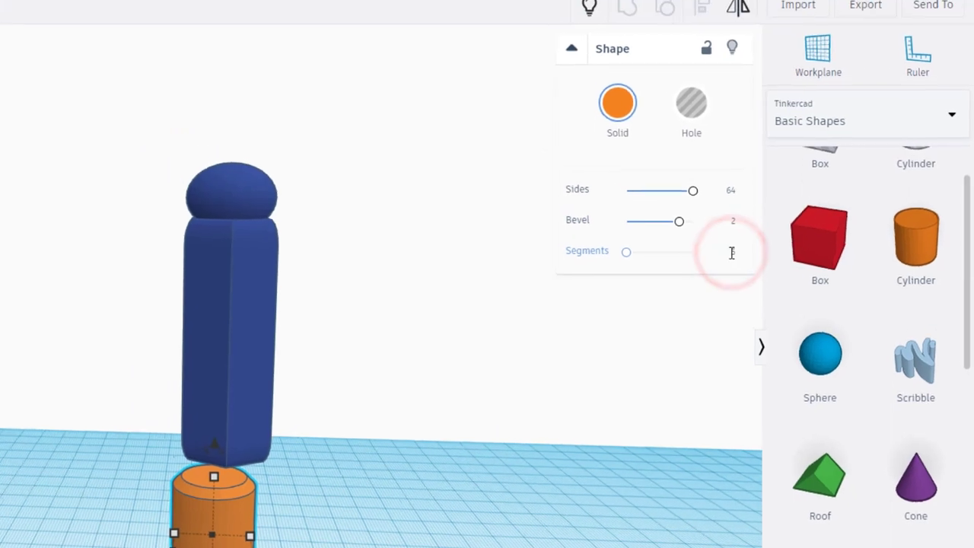
key(Up)
drag(191, 373, 386, 449)
Centre the orange cylinder under the blue handle, then select the cylinder alone
click(713, 36)
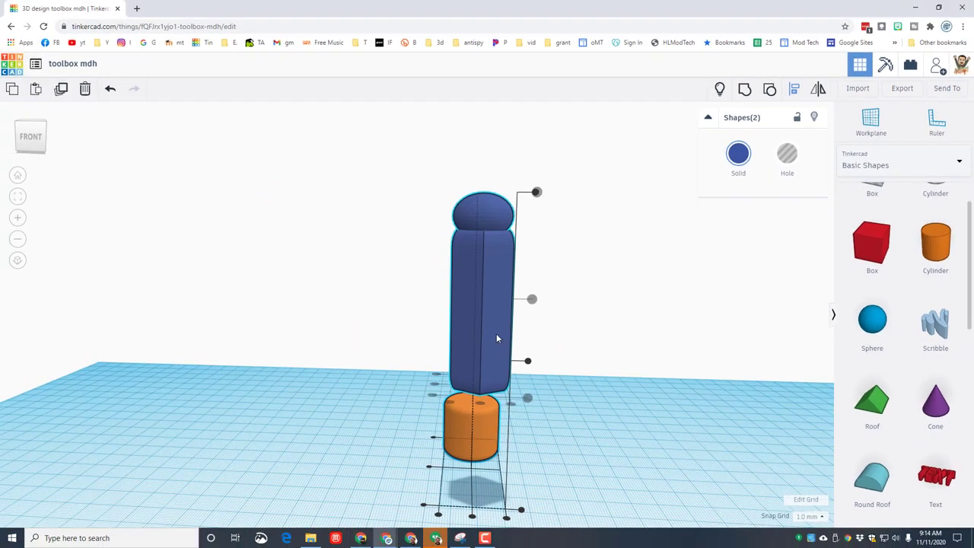
click(434, 387)
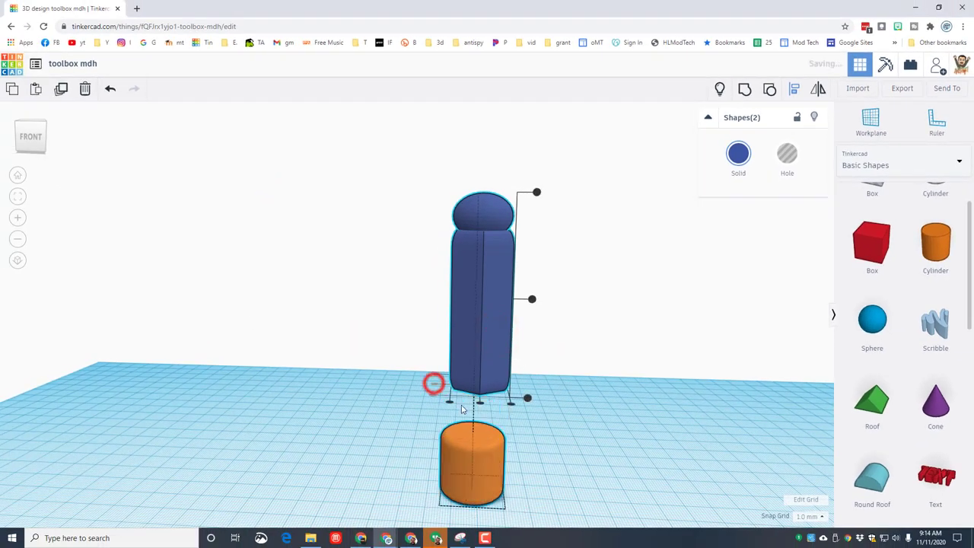
click(478, 401)
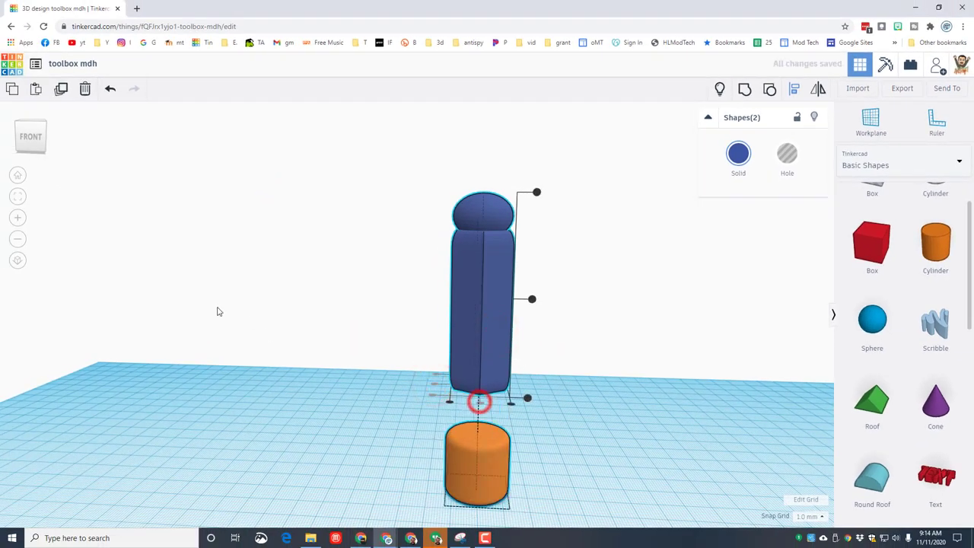
click(19, 125)
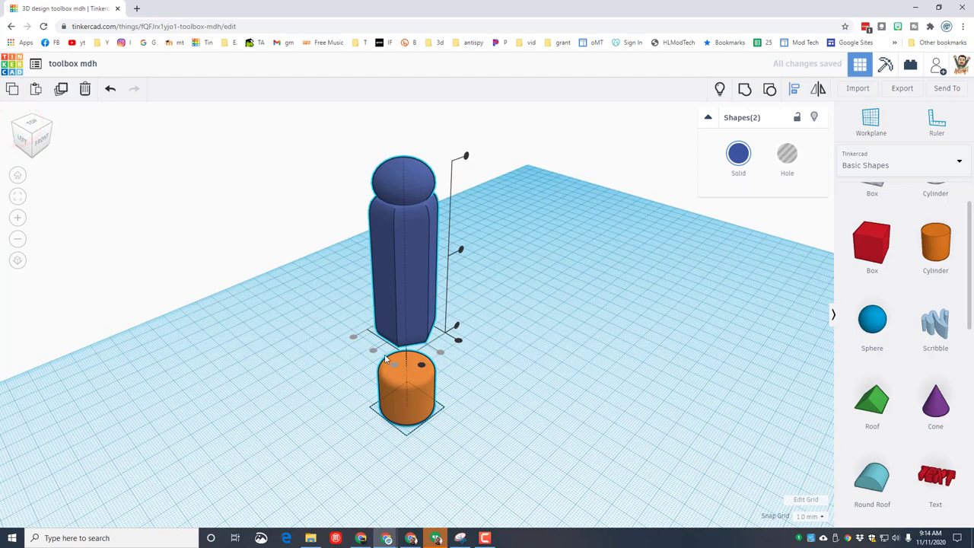
click(484, 388)
click(401, 390)
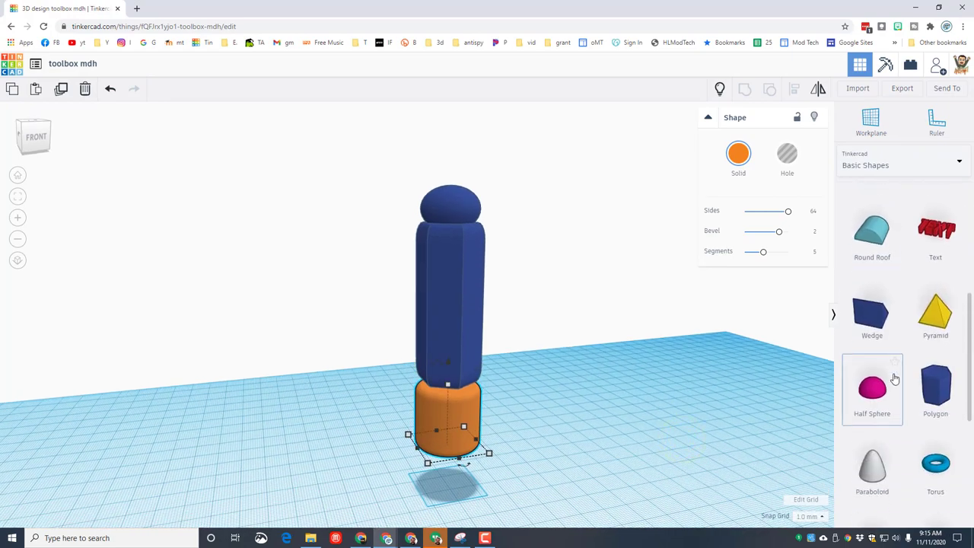
Add a torus sized 45 and turn it into a hole
drag(923, 462, 563, 517)
click(571, 477)
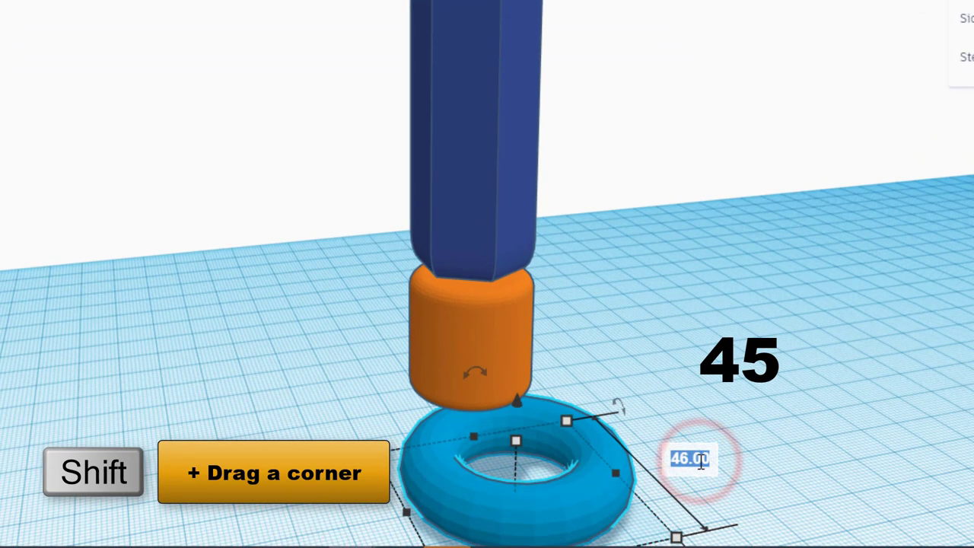
text(45)
key(Return)
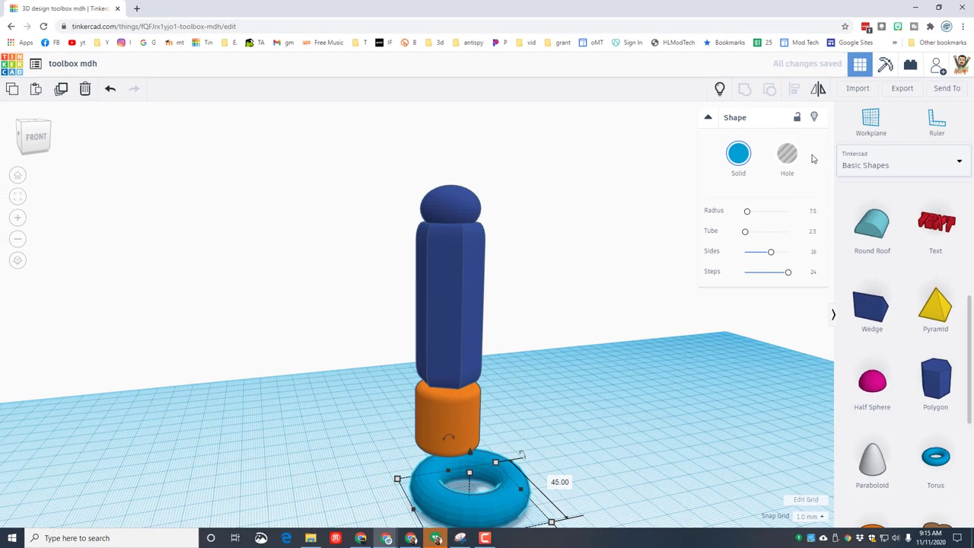
click(788, 155)
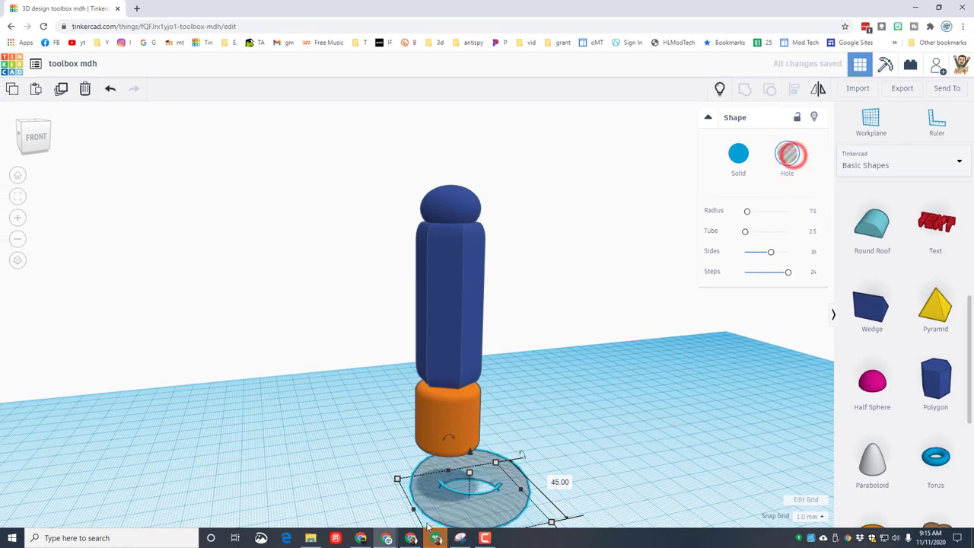
Centre the torus hole on the orange cylinder side to side, front to back and by height
click(584, 455)
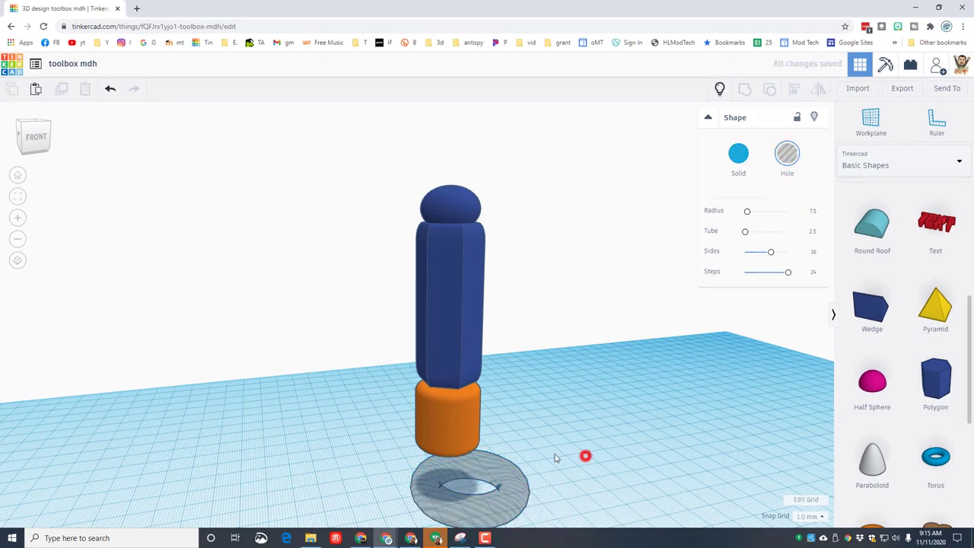
click(554, 424)
drag(472, 463, 396, 452)
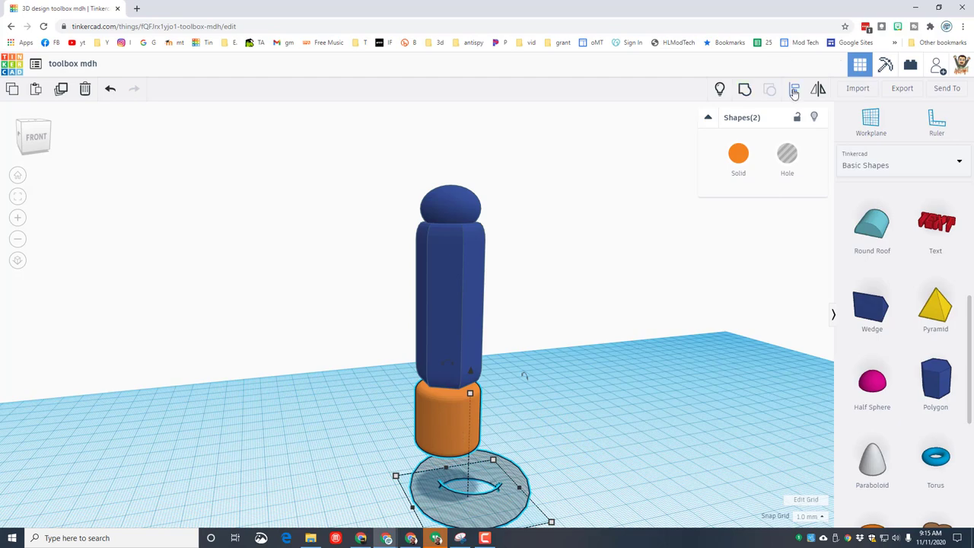
click(449, 432)
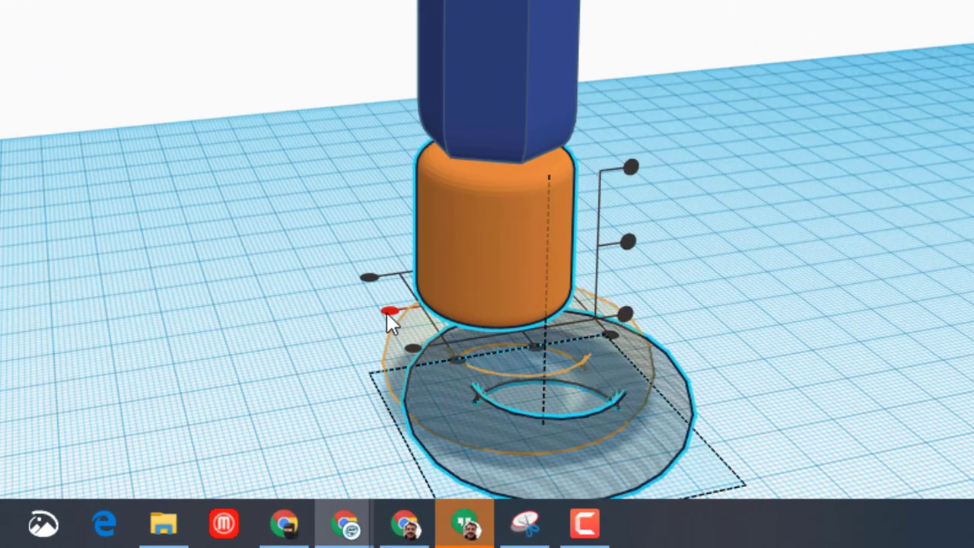
click(390, 311)
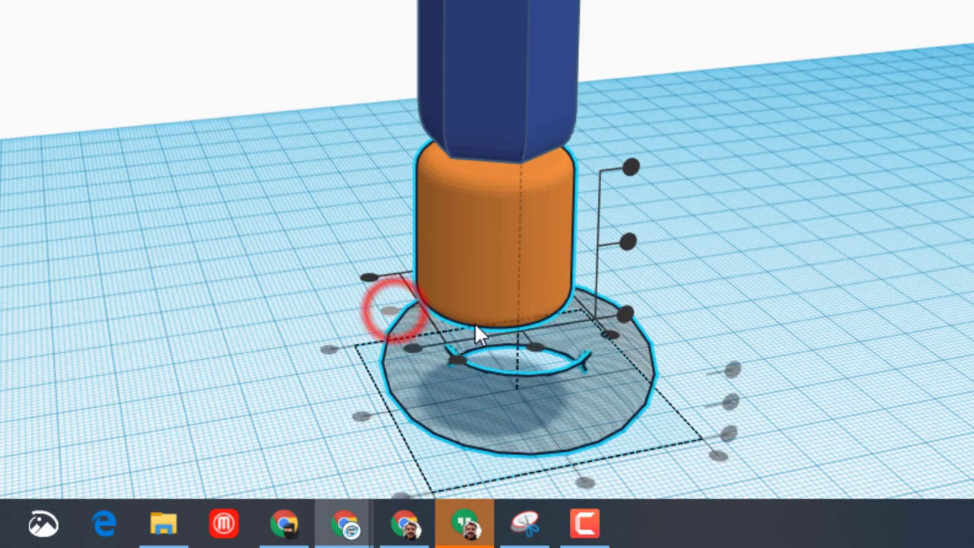
click(536, 347)
click(626, 243)
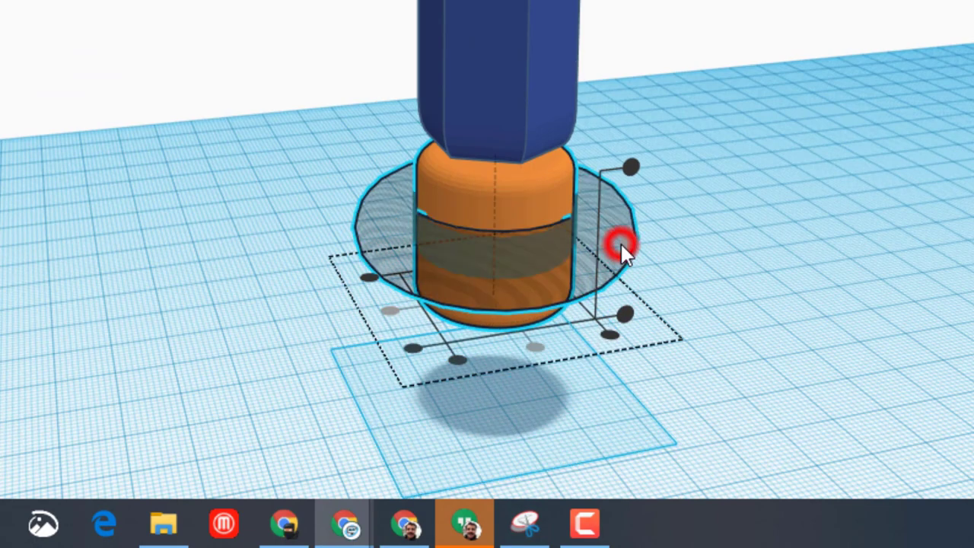
Make the torus hole taller, from 11.25 to 16.12
click(847, 242)
click(545, 295)
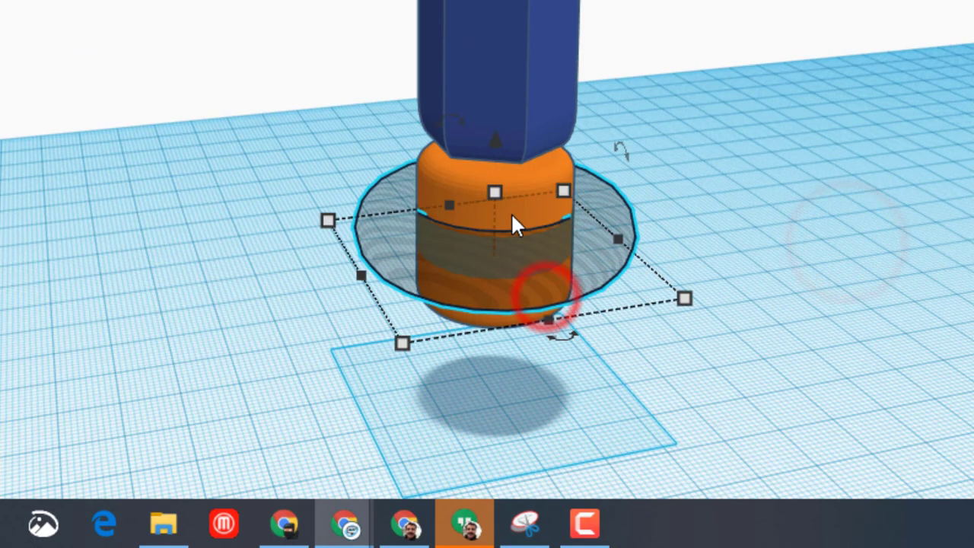
click(496, 192)
drag(497, 192, 496, 166)
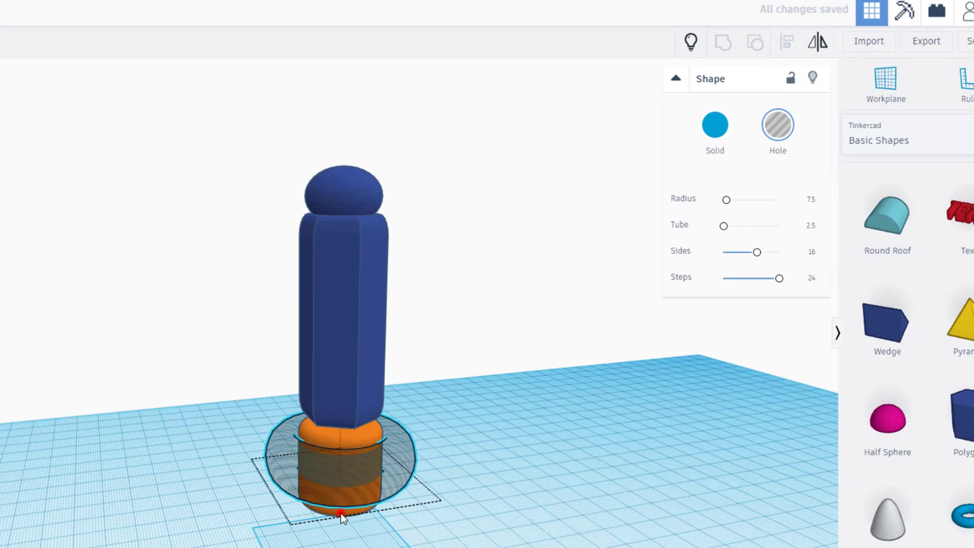
Re-centre the collar and hole, then group them into one grooved shape
shift+click(496, 335)
click(788, 43)
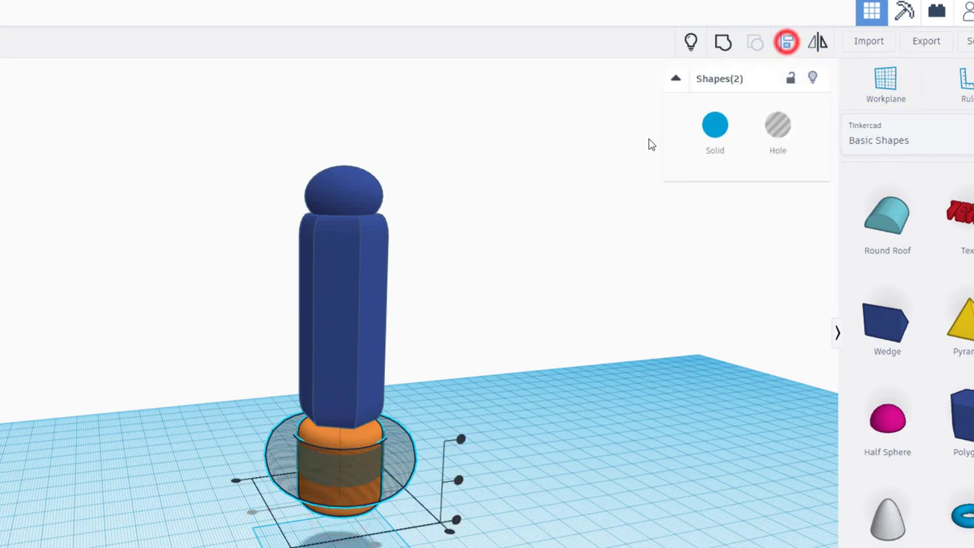
click(339, 511)
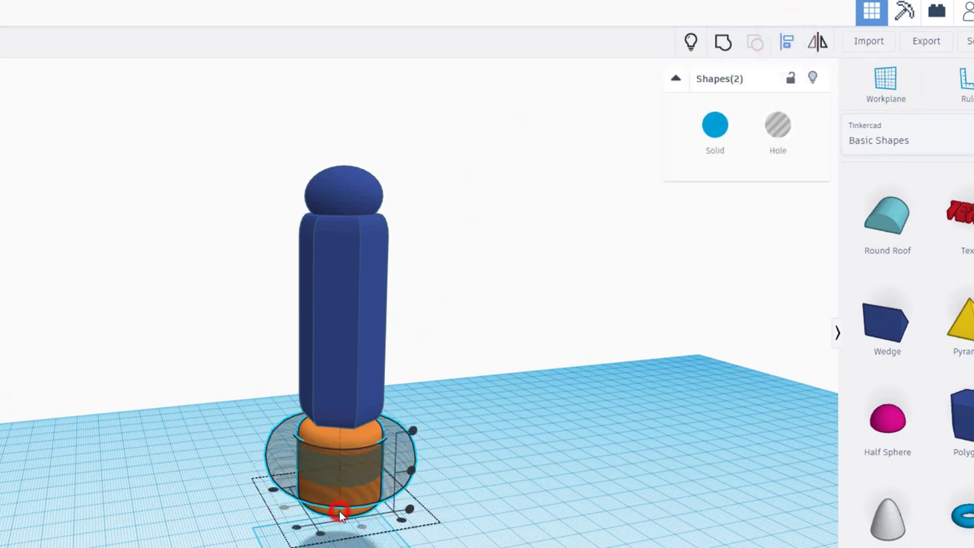
click(411, 475)
click(724, 44)
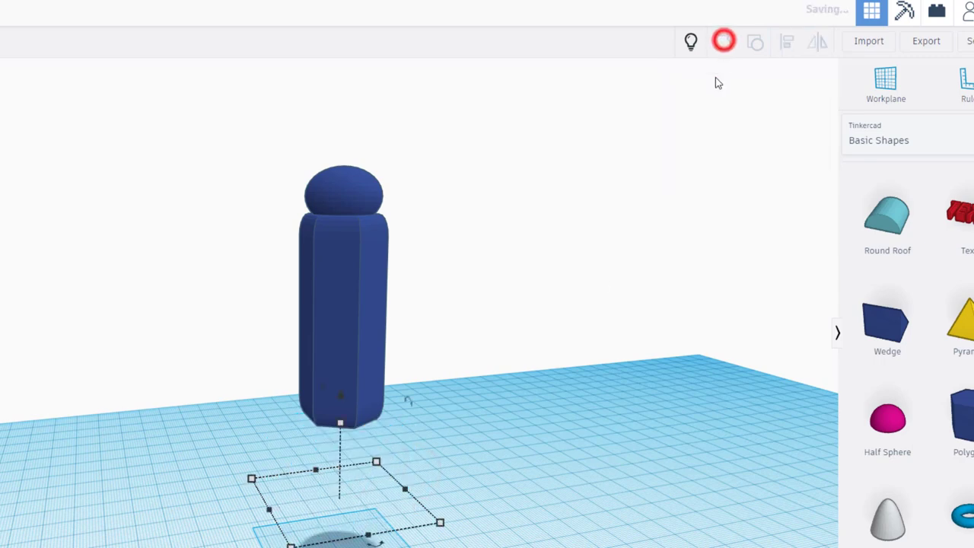
Lift the blue handle and orange collar 40 mm up
right_drag(509, 472, 533, 472)
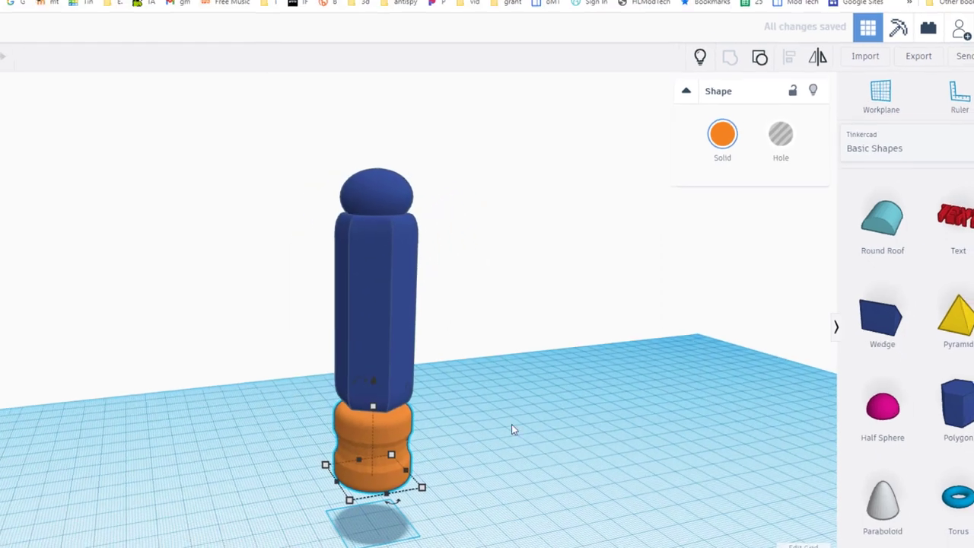
drag(234, 341, 423, 483)
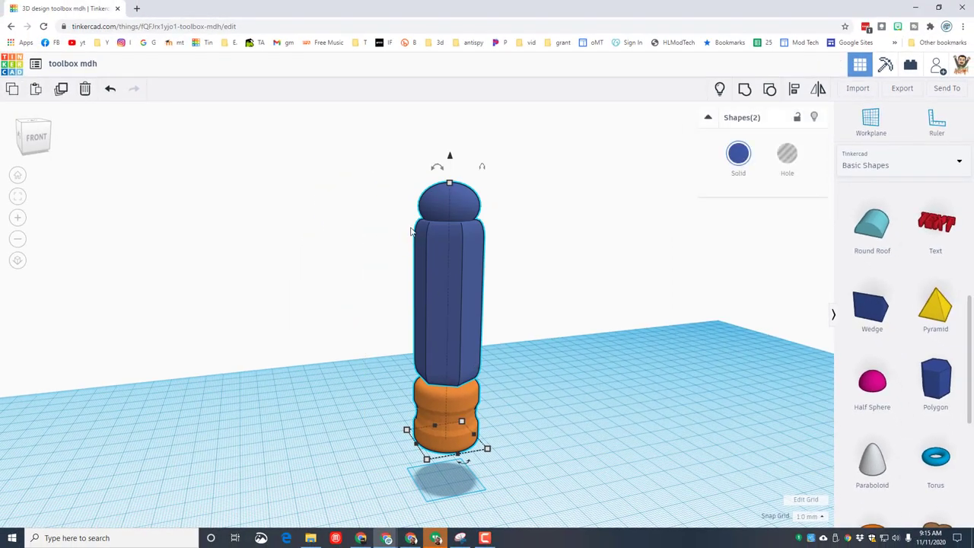
drag(450, 157, 452, 85)
Add a six-sided polygon 7.20 wide, stretched to 73 mm, beneath the handle
drag(934, 392, 469, 477)
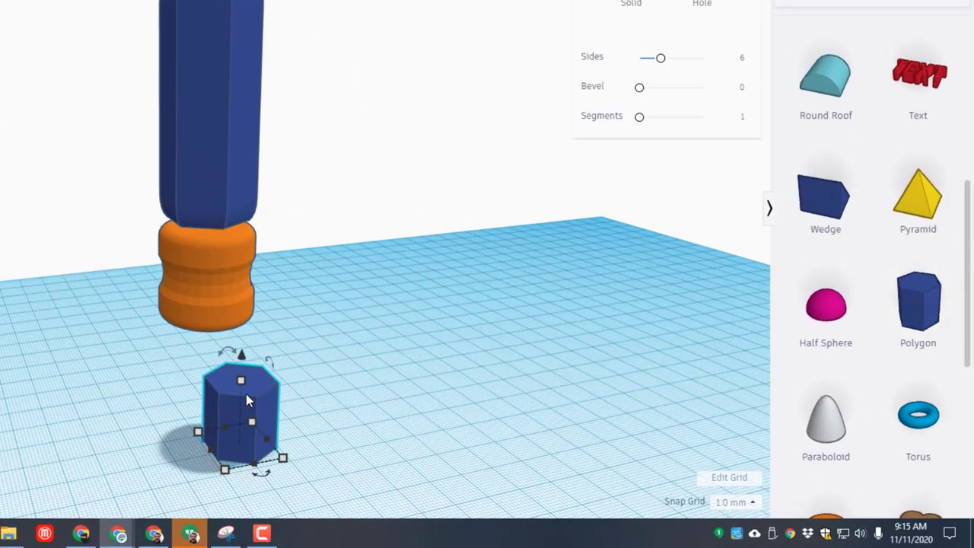
shift+drag(241, 380, 242, 415)
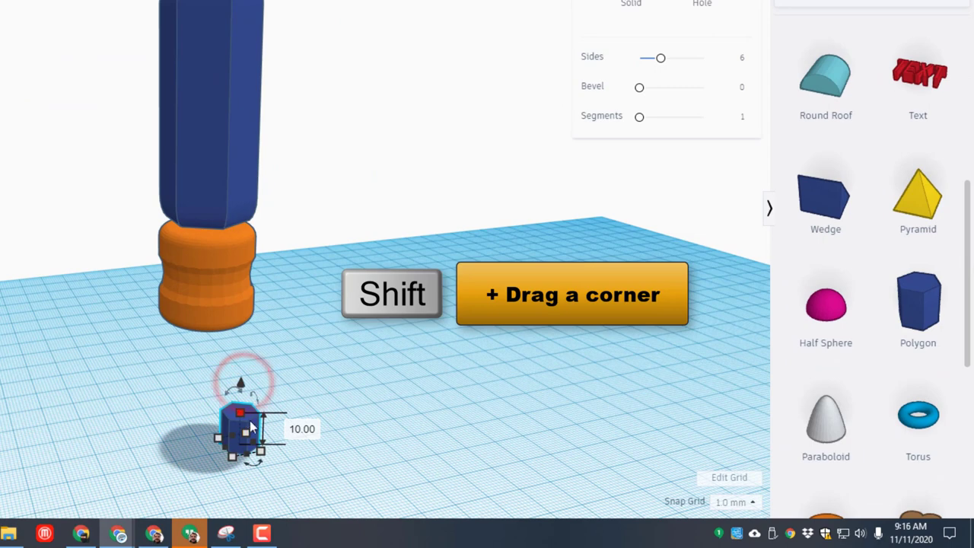
click(302, 440)
text(12)
key(Return)
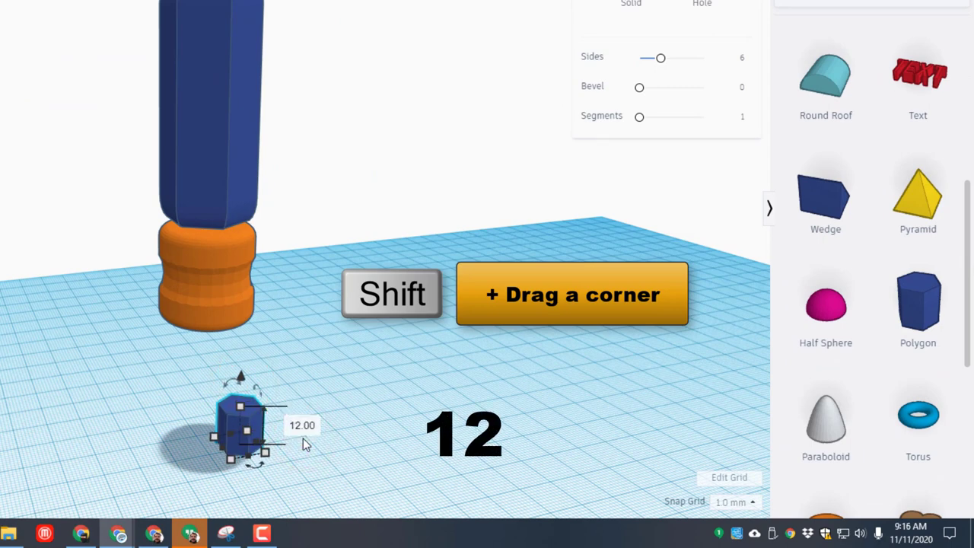
drag(226, 450, 235, 448)
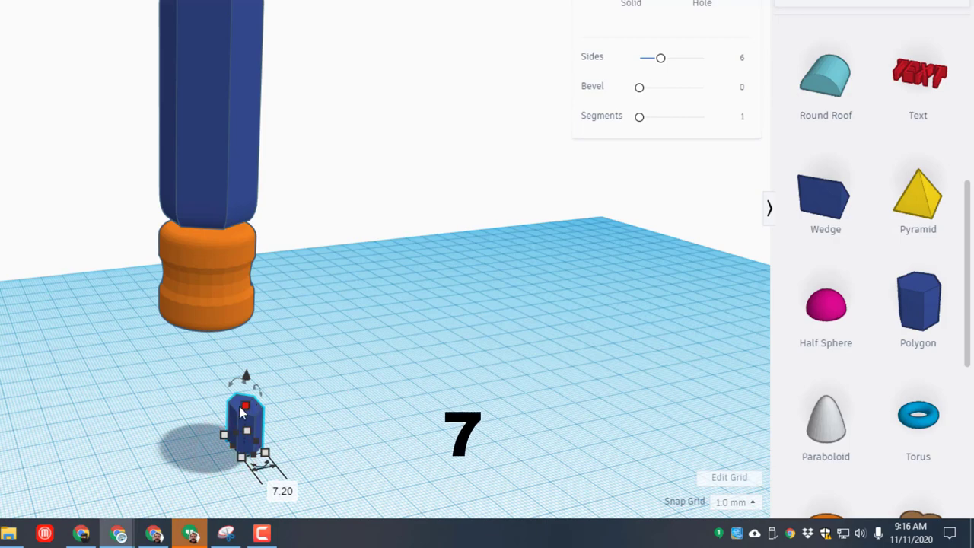
drag(245, 407, 245, 209)
drag(238, 412, 201, 406)
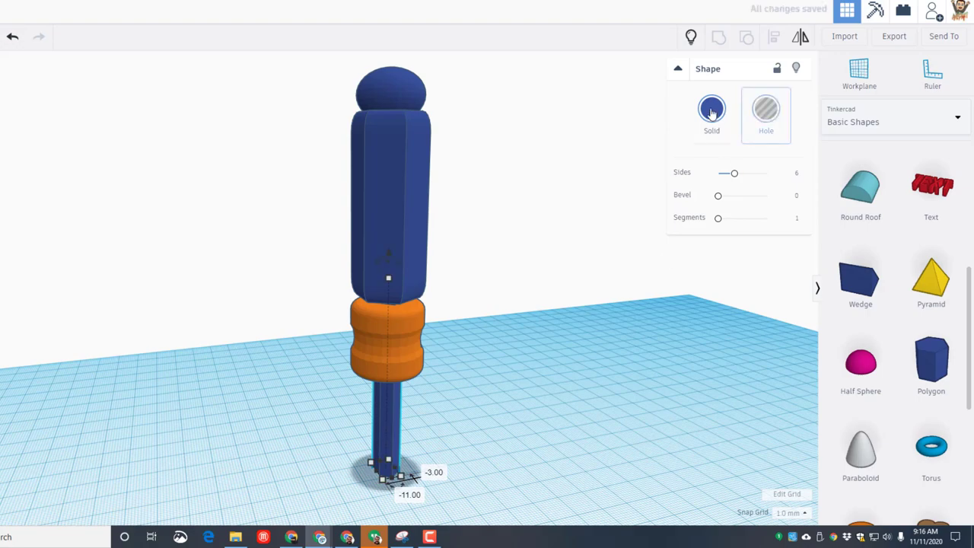
Colour the shaft grey
click(712, 113)
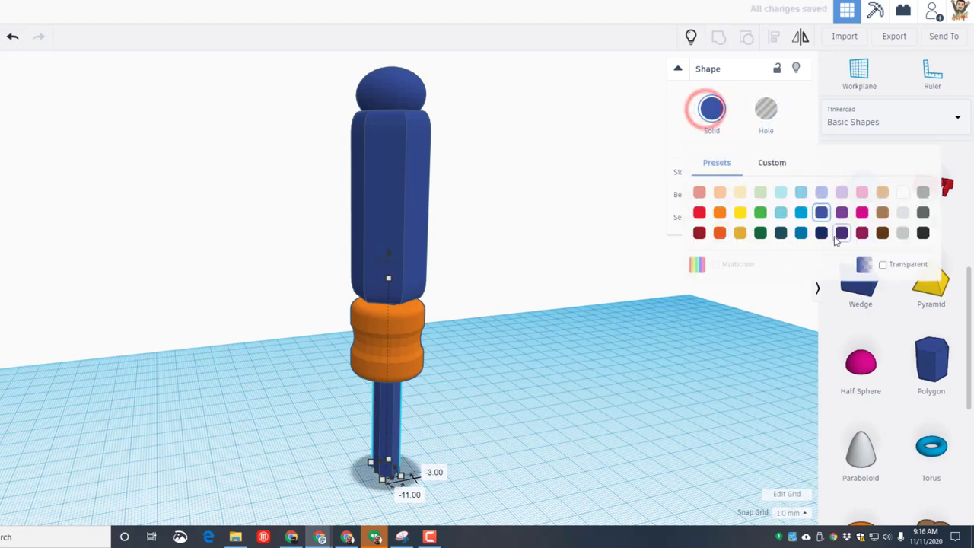
click(903, 232)
right_drag(322, 445, 343, 378)
Raise all three parts about 20 mm and centre the handle parts over the shaft
drag(343, 232, 480, 472)
drag(439, 73, 444, 7)
click(488, 417)
drag(360, 174, 492, 388)
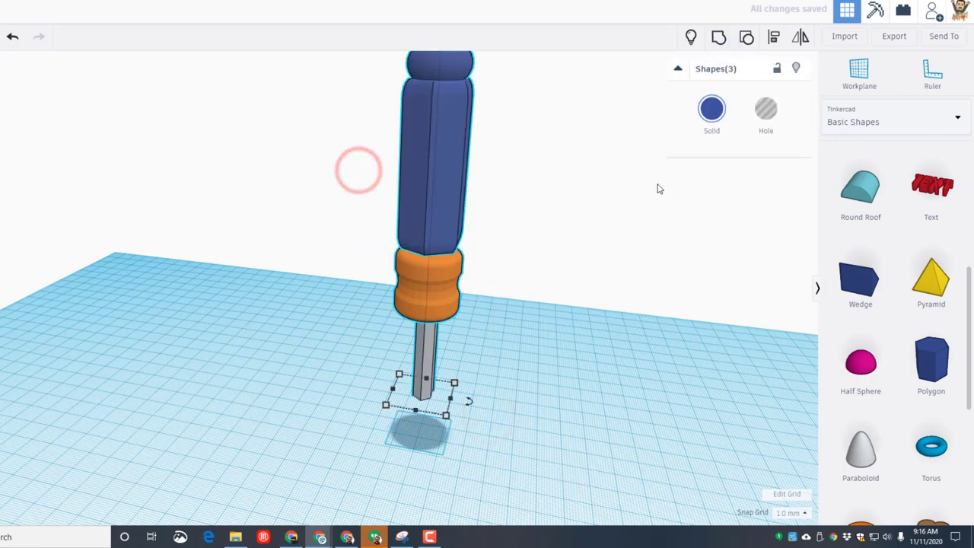
click(771, 39)
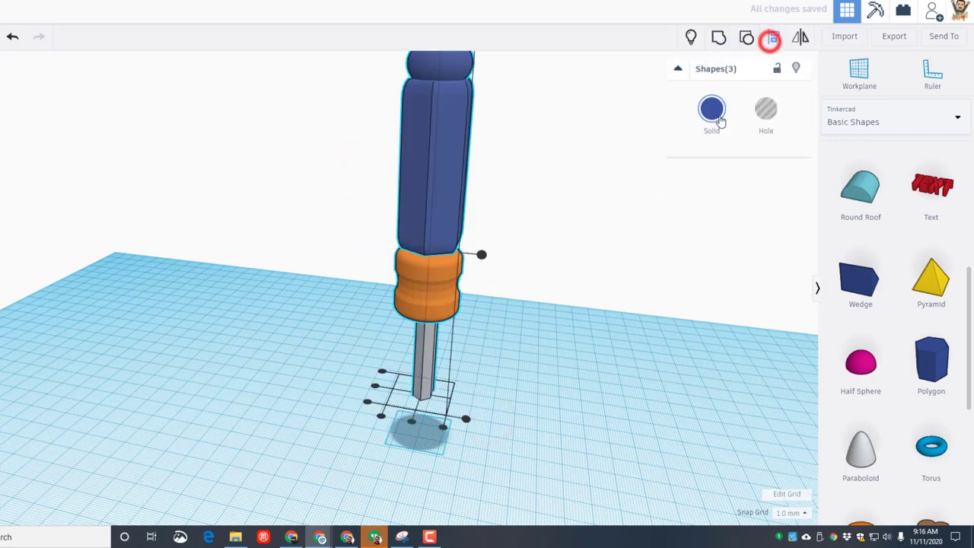
click(427, 367)
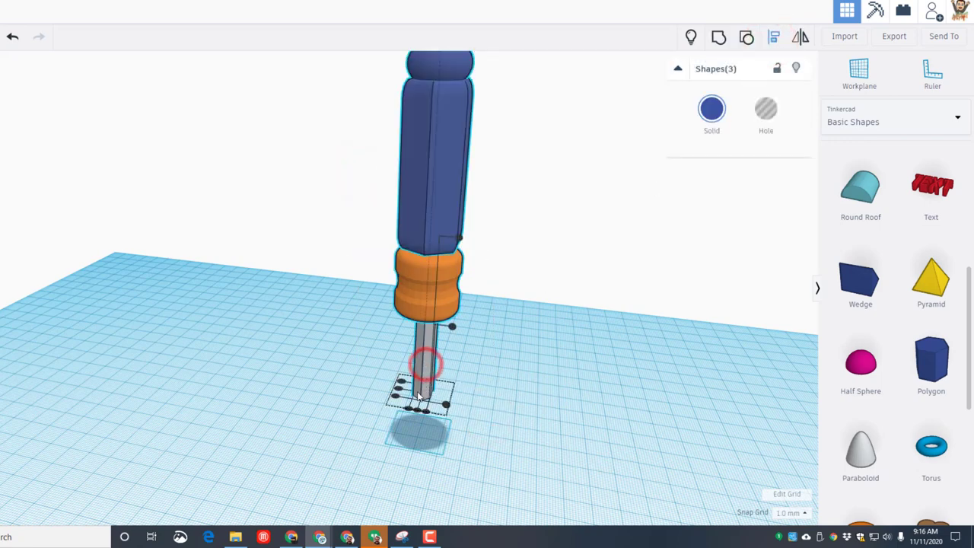
click(397, 390)
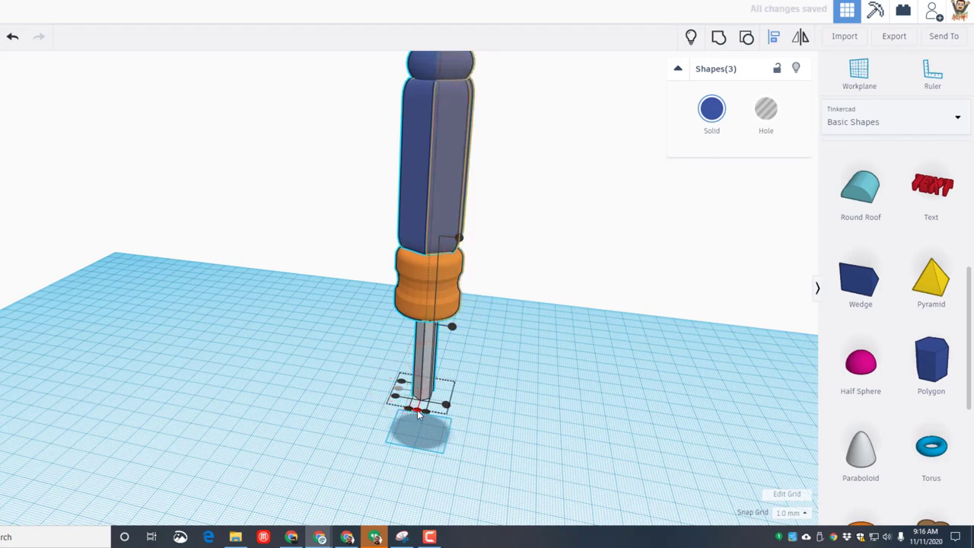
click(418, 412)
Drop the grey shaft onto the workplane
click(326, 417)
click(419, 380)
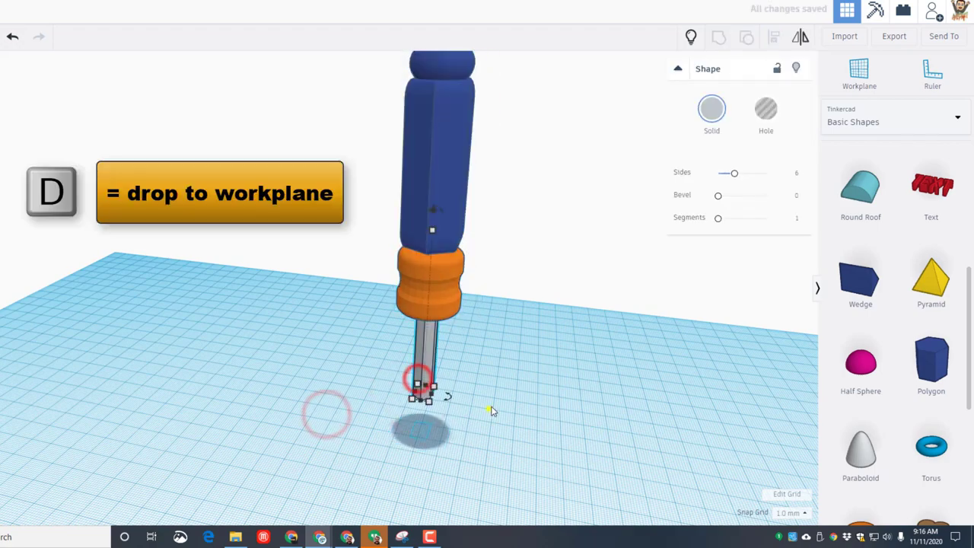
right_drag(495, 403, 403, 274)
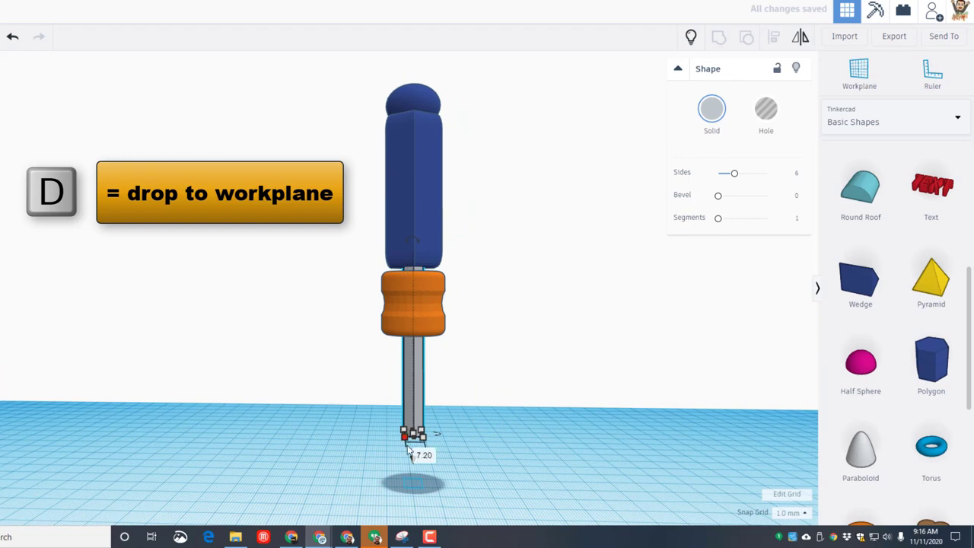
click(455, 414)
click(408, 416)
key(d)
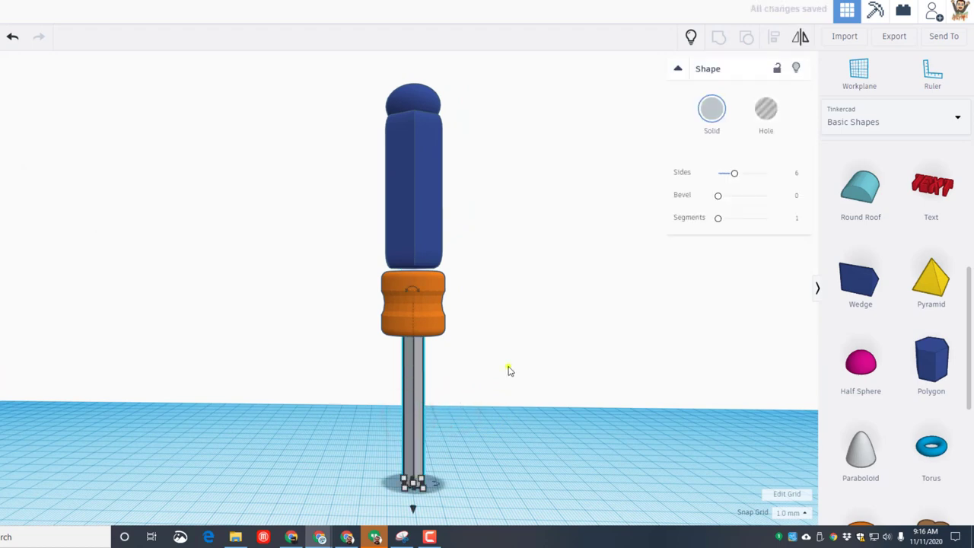
Stretch the shaft to 131 mm tall into the handle and add a wedge beside it
right_drag(509, 370, 432, 267)
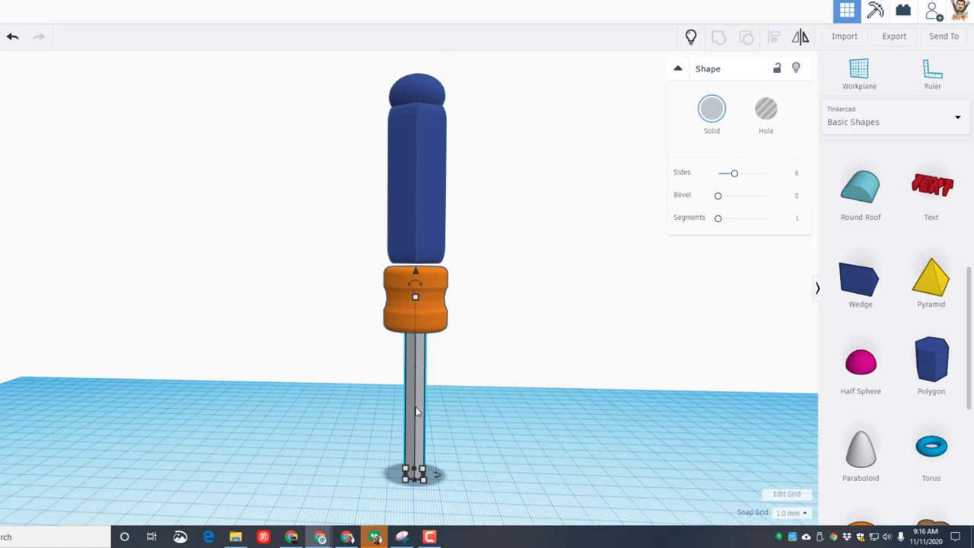
click(413, 433)
drag(416, 298, 433, 154)
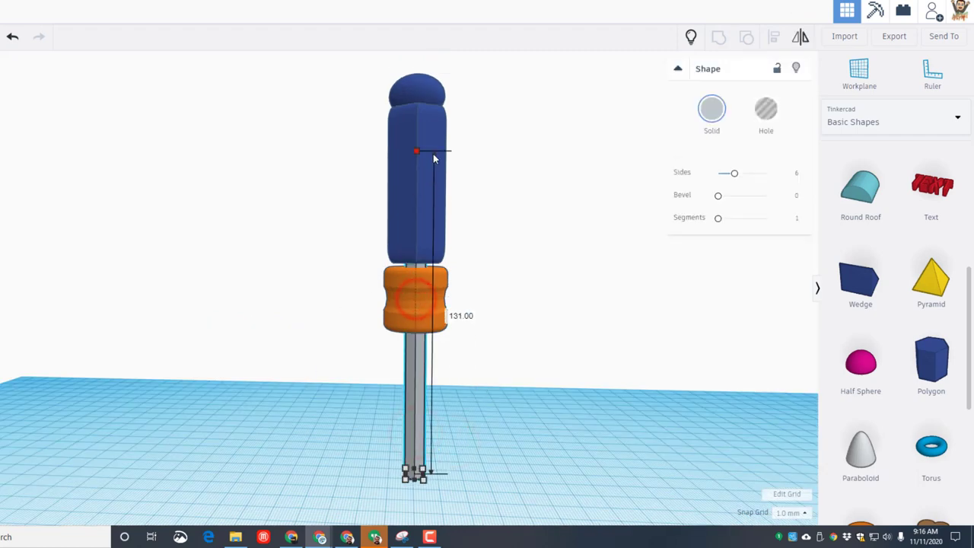
click(337, 316)
right_drag(434, 370, 463, 438)
drag(860, 280, 31, 405)
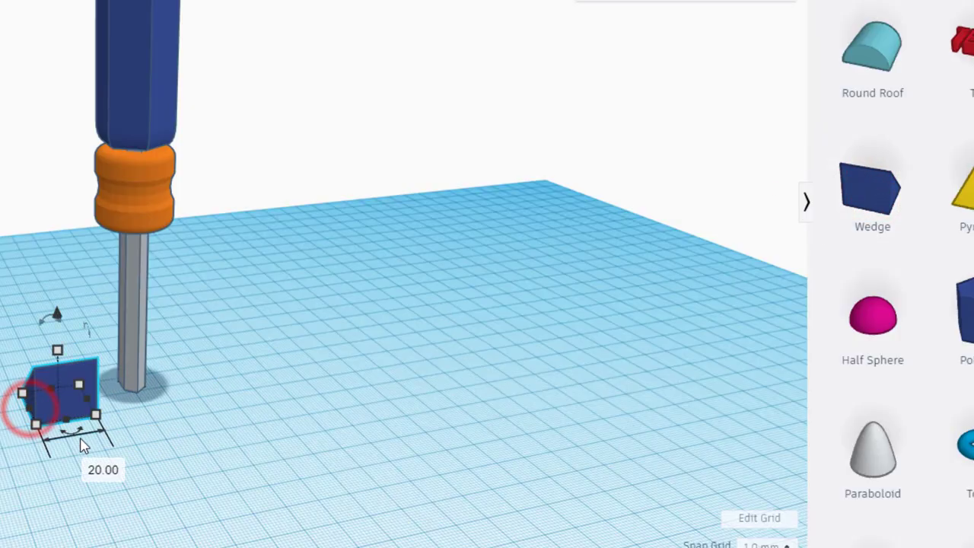
Stand the wedge upright by rotating it 90°
right_drag(204, 424, 85, 409)
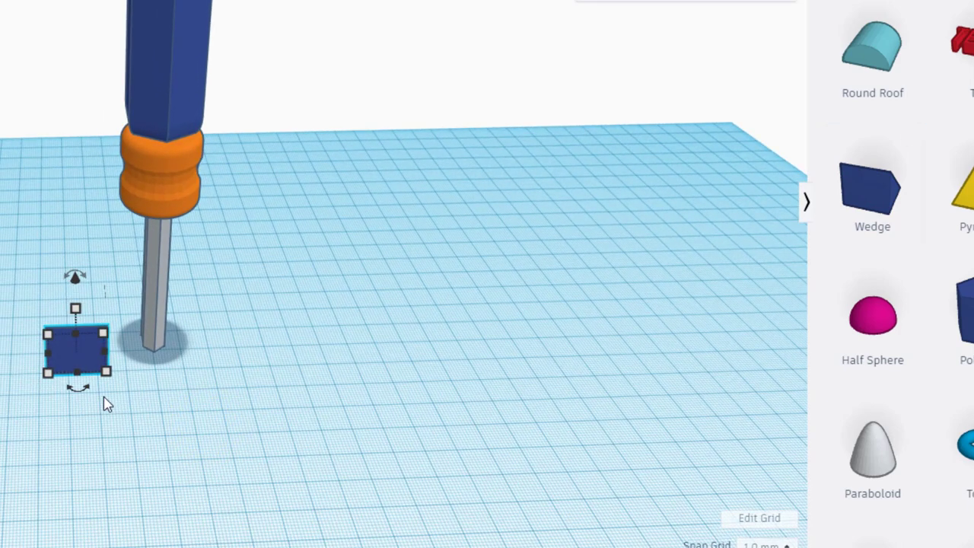
drag(89, 390, 89, 390)
click(72, 403)
text(90)
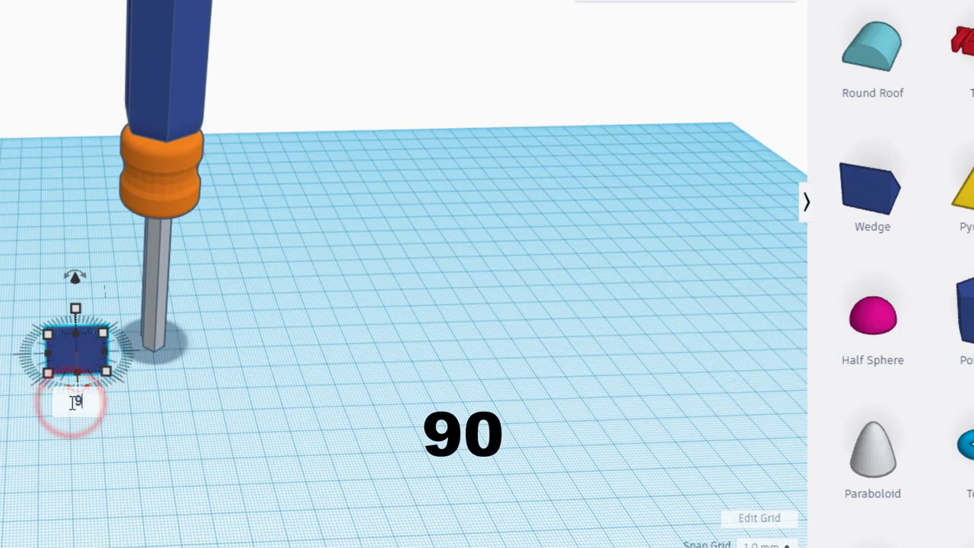
key(Return)
click(71, 405)
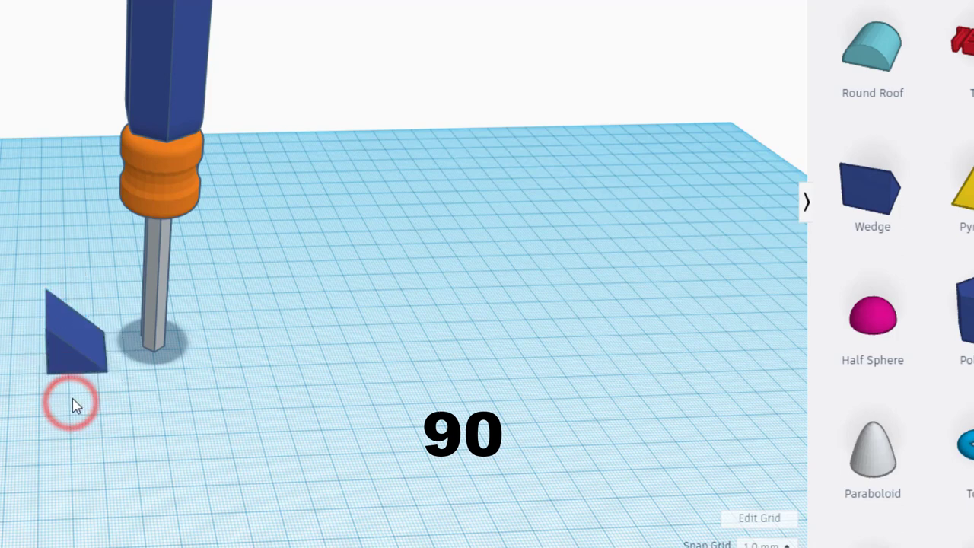
Slide the wedge across the workplane and narrow its width to 4 mm
click(70, 341)
drag(69, 359, 137, 364)
click(201, 437)
click(167, 363)
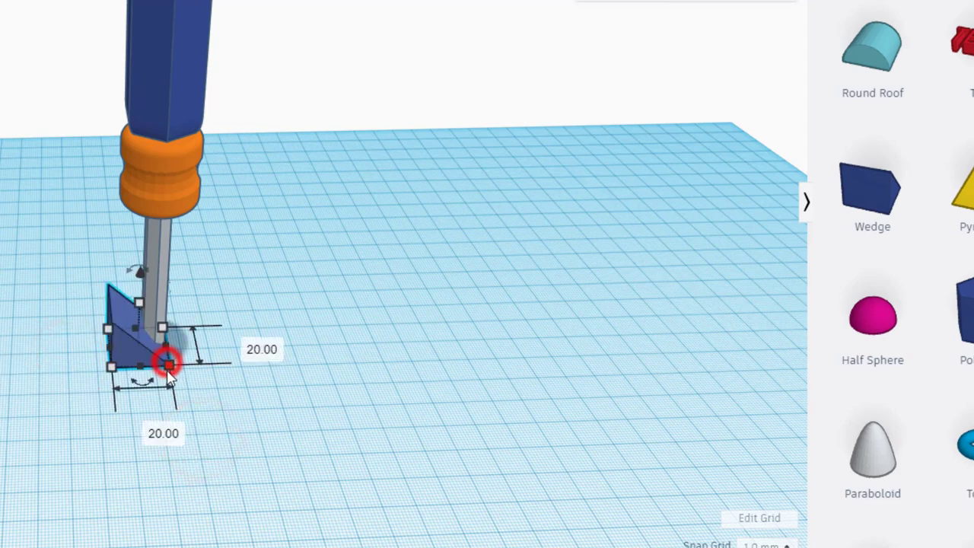
click(142, 428)
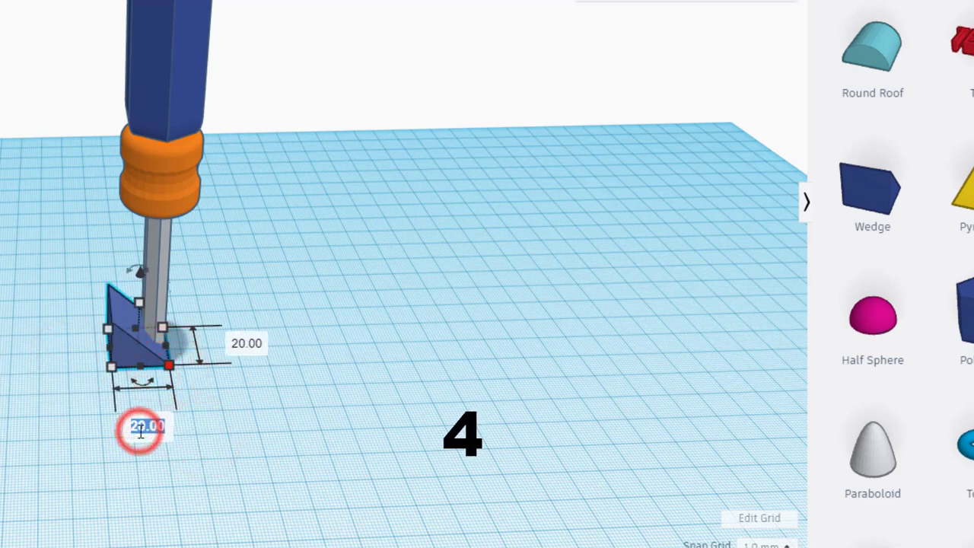
text(4)
key(Return)
click(169, 415)
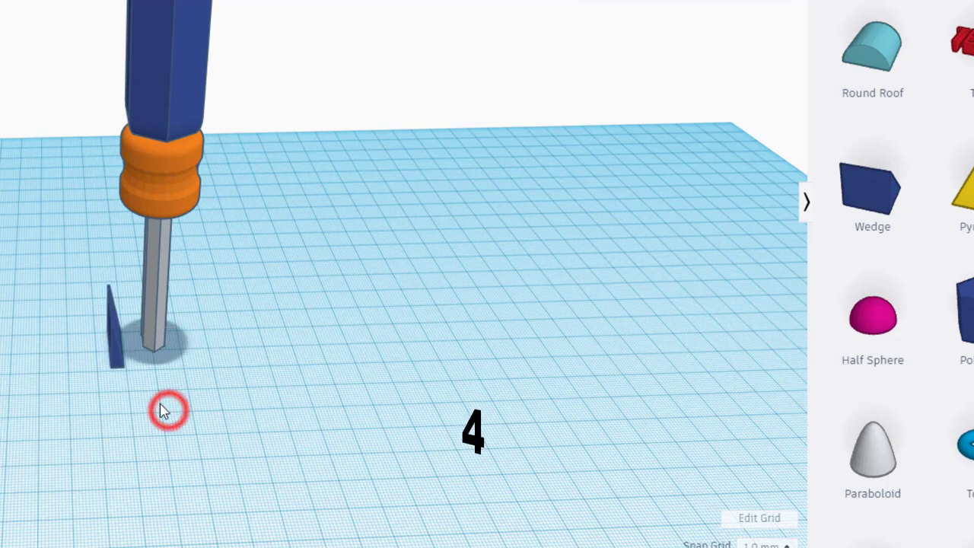
Place the thin wedge beside the shaft tip and duplicate it with Ctrl+D
scroll(150, 456, up, 3)
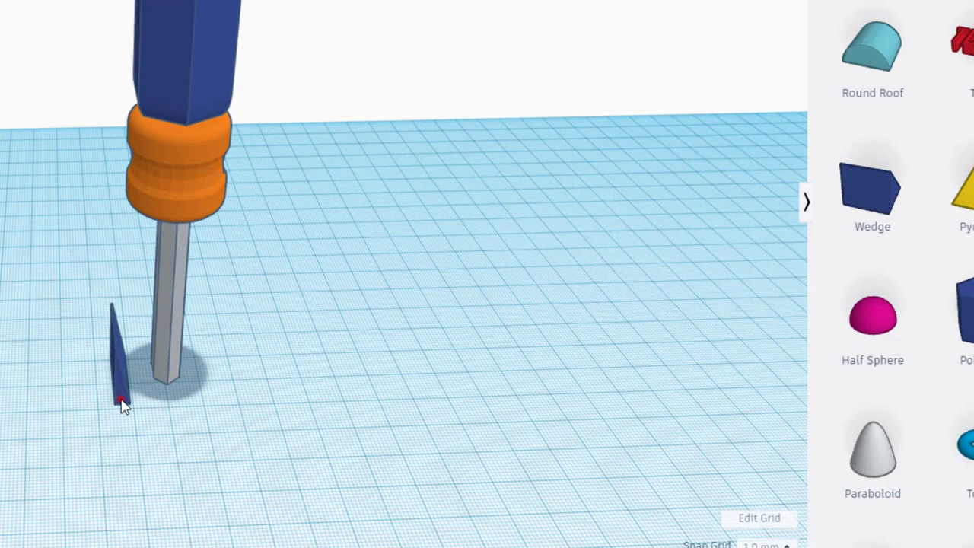
drag(122, 402, 156, 407)
click(257, 412)
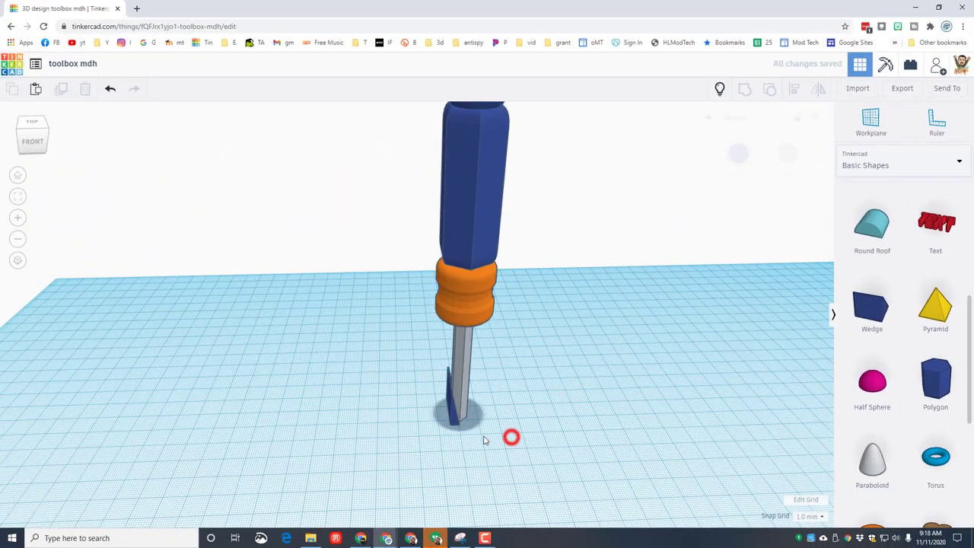
click(454, 415)
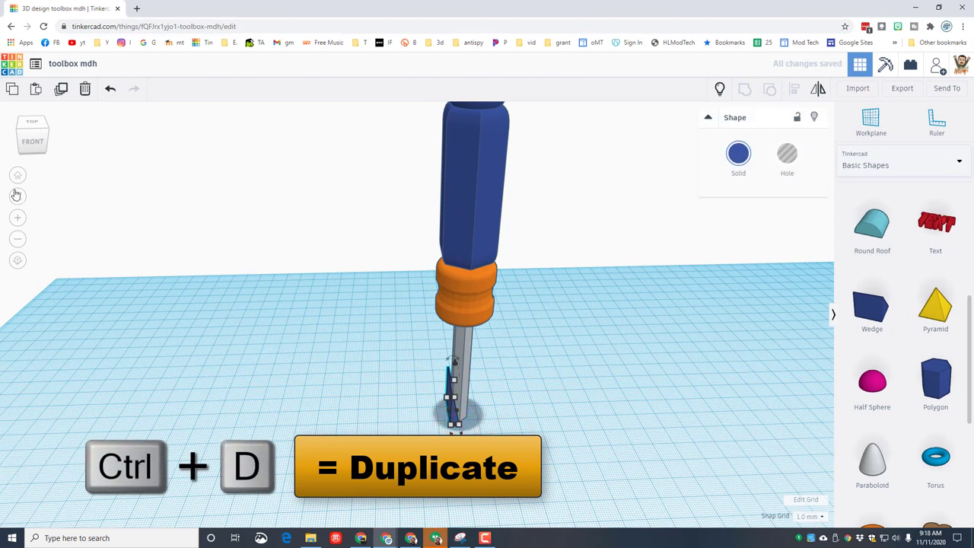
click(61, 91)
Nudge the wedge copy to the opposite side of the shaft tip
key(Right)
key(Right)
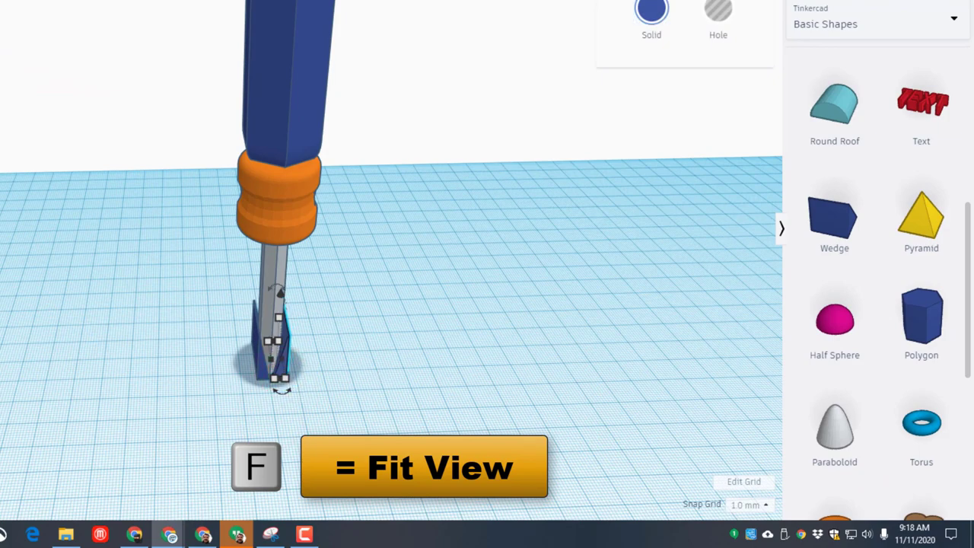
key(f)
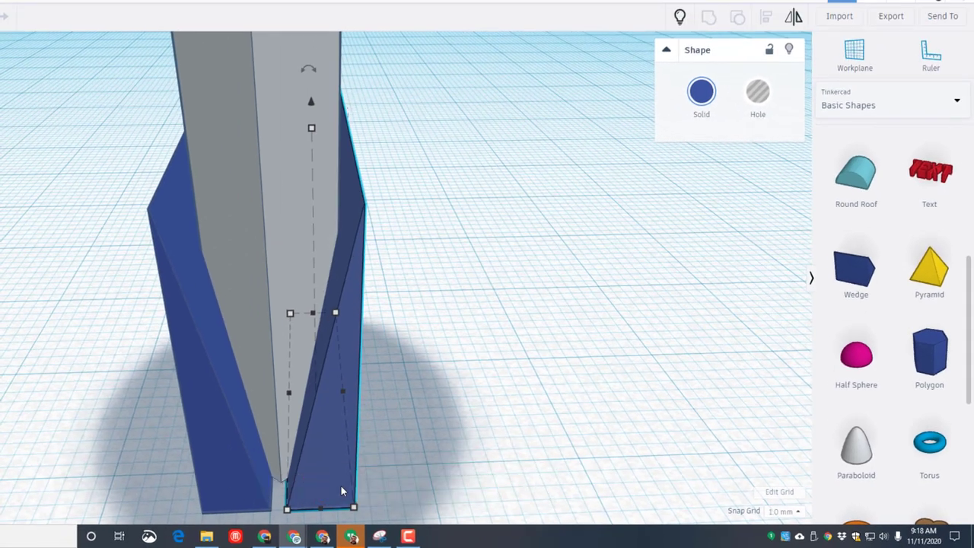
click(454, 496)
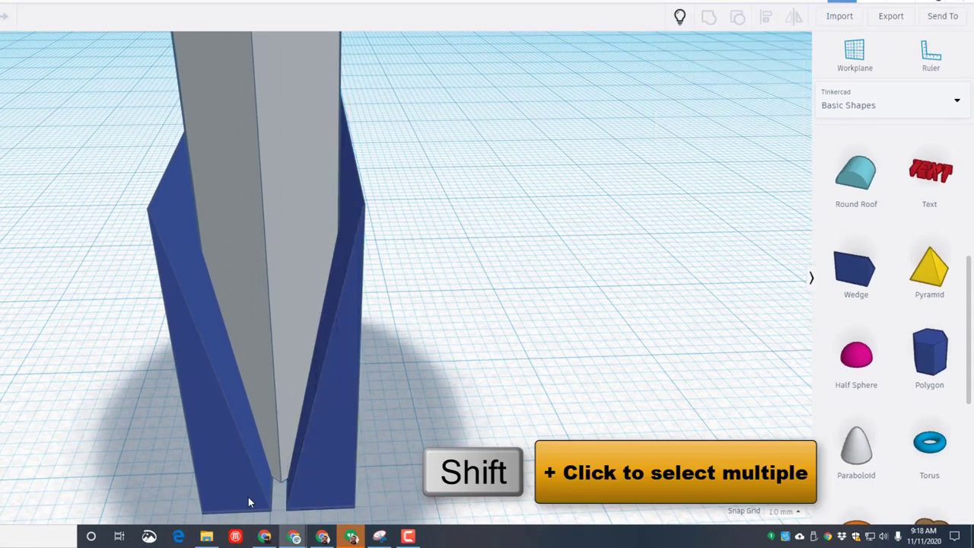
Group the left and right wedges and set the group to Hole
shift+click(241, 495)
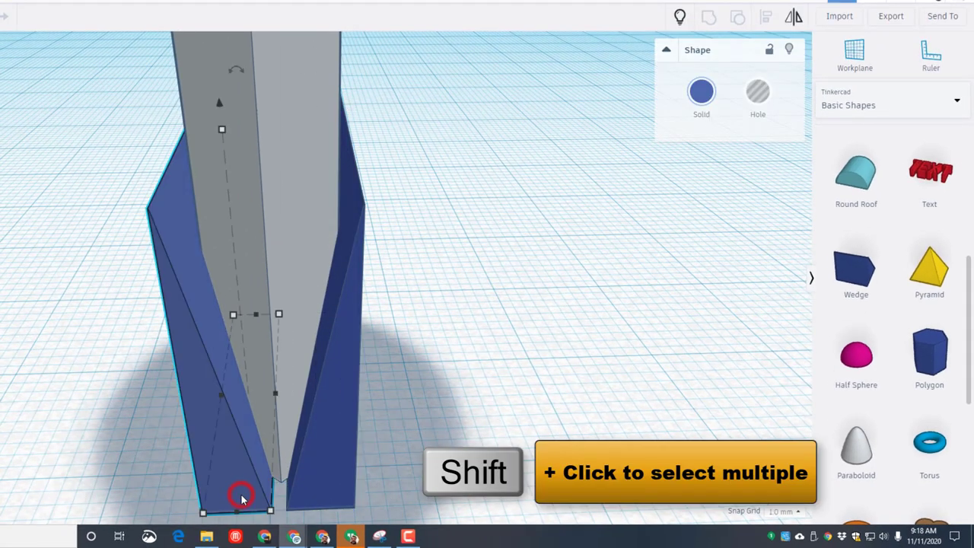
shift+click(324, 493)
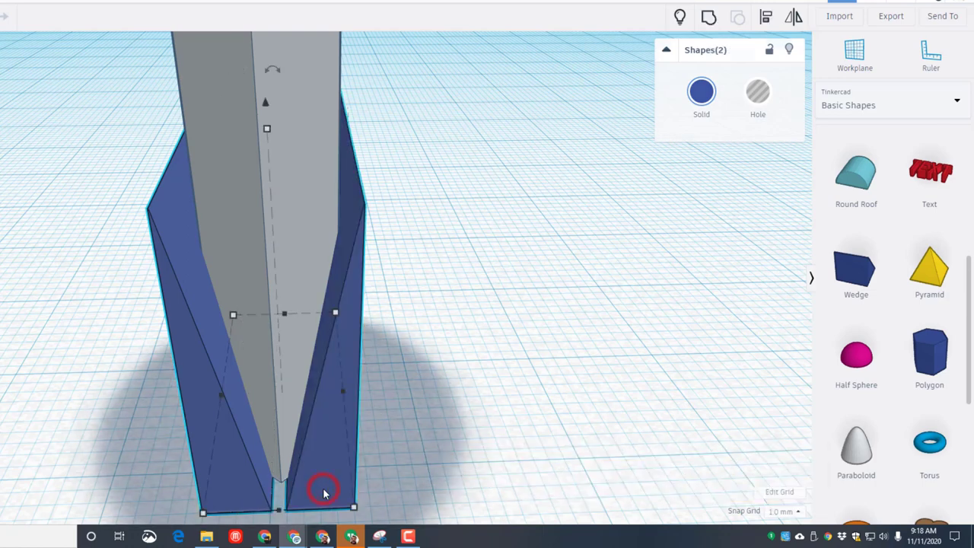
click(709, 18)
click(757, 97)
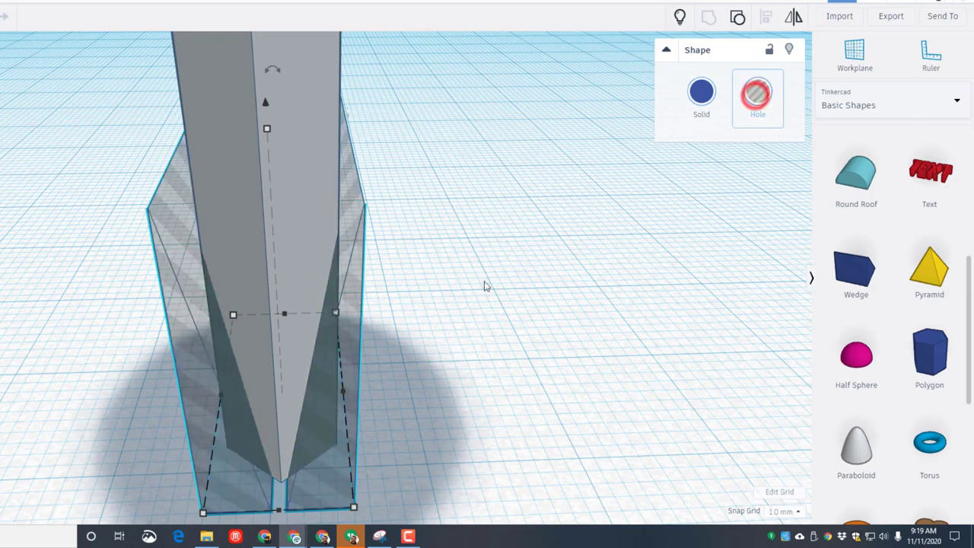
scroll(473, 293, down, 6)
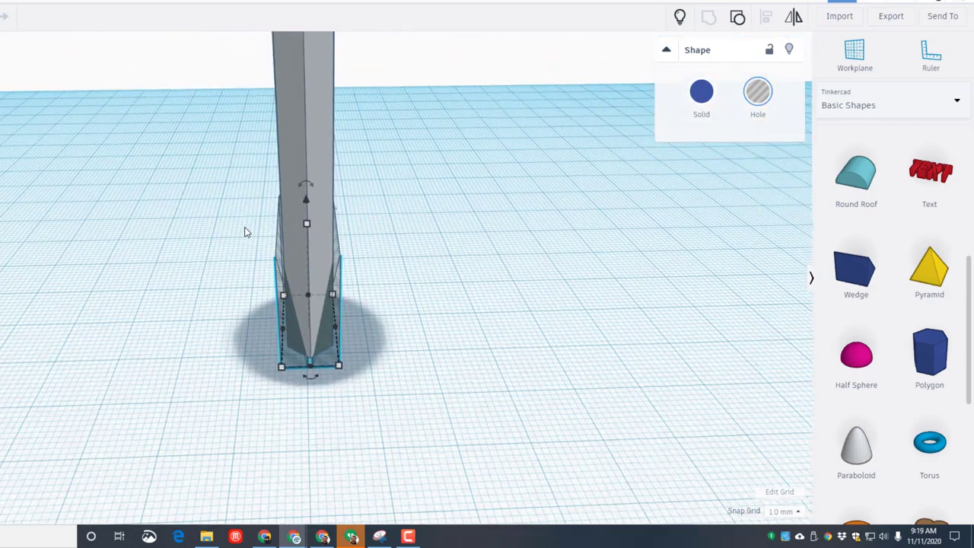
Group the gray shaft with the wedge hole to carve a flat blade tip
click(245, 213)
drag(218, 189, 402, 393)
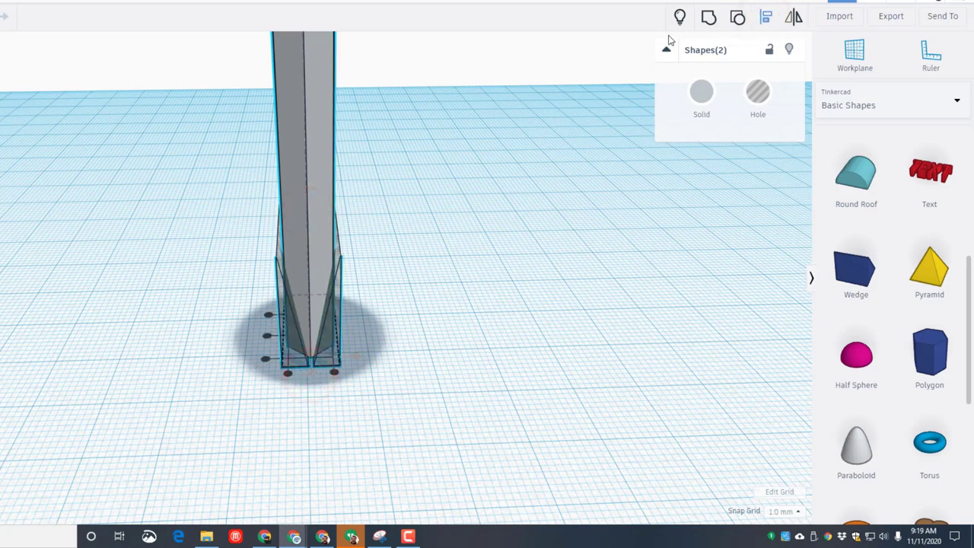
click(704, 18)
right_drag(227, 444, 315, 383)
scroll(363, 303, down, 3)
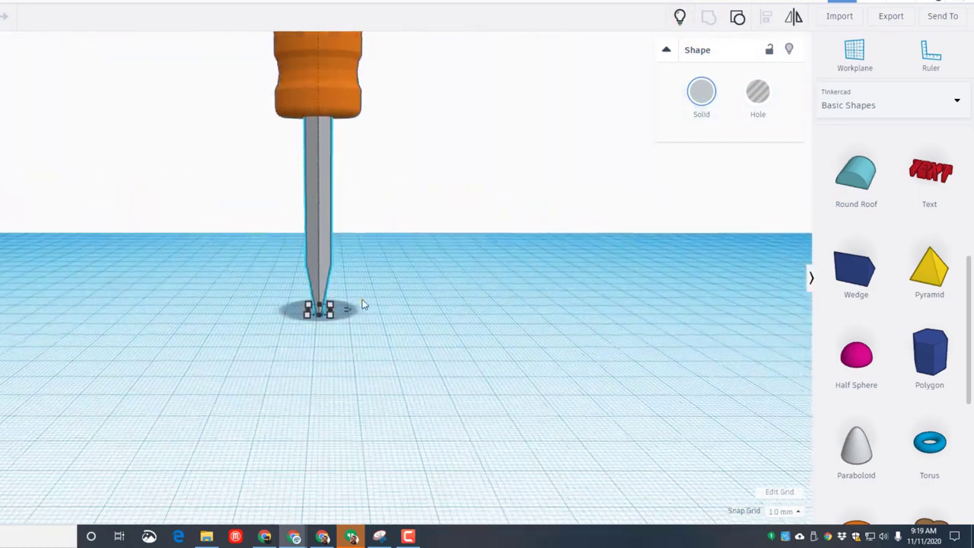
right_drag(364, 297, 300, 215)
Select handle, collar and shaft and enable Multicolor to restore blue, orange and gray
click(281, 150)
drag(275, 62, 427, 333)
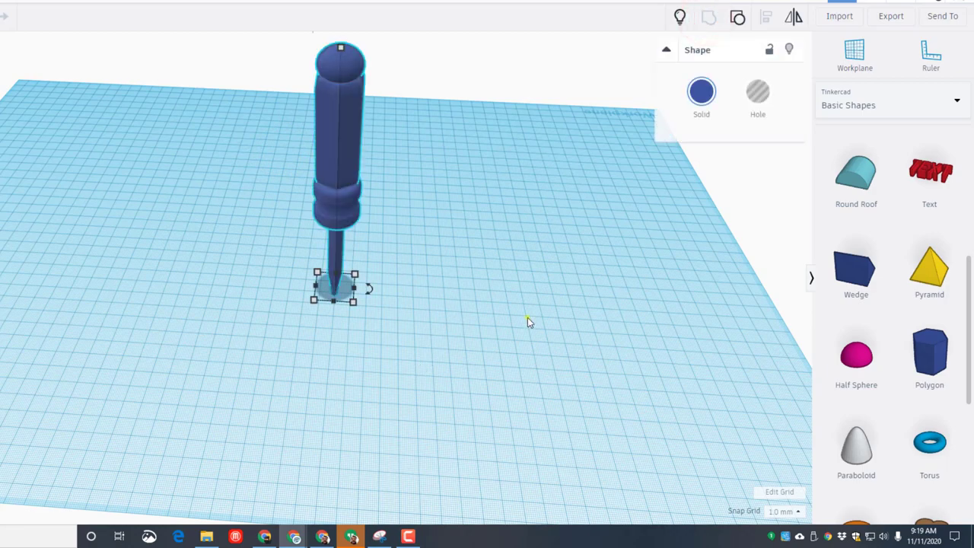
right_drag(527, 318, 574, 219)
click(701, 92)
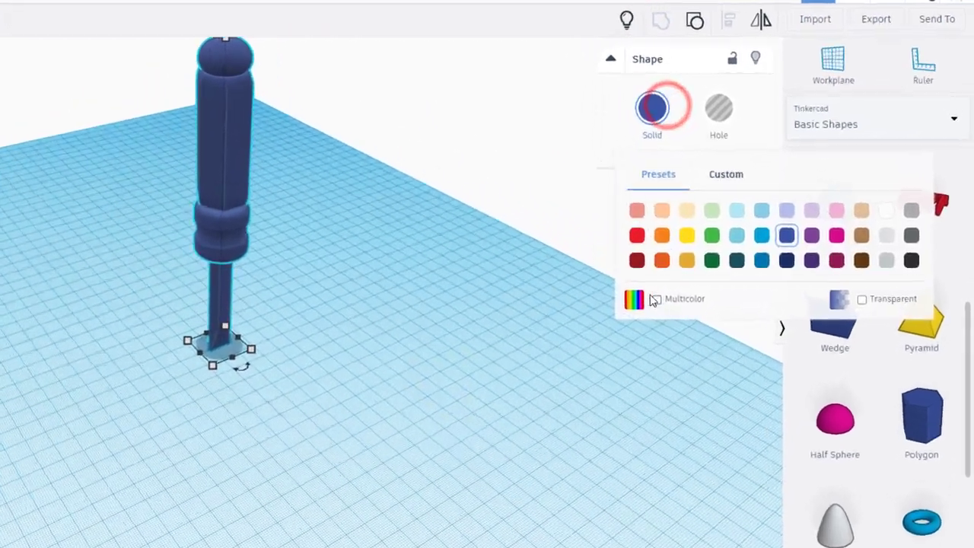
click(705, 252)
click(251, 420)
right_drag(252, 419, 41, 443)
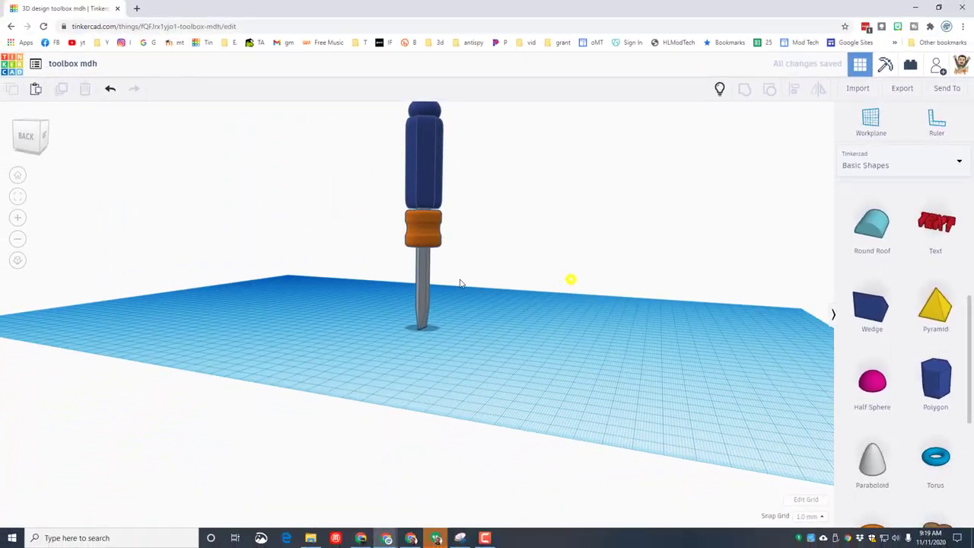
right_drag(459, 279, 333, 298)
scroll(465, 332, up, 5)
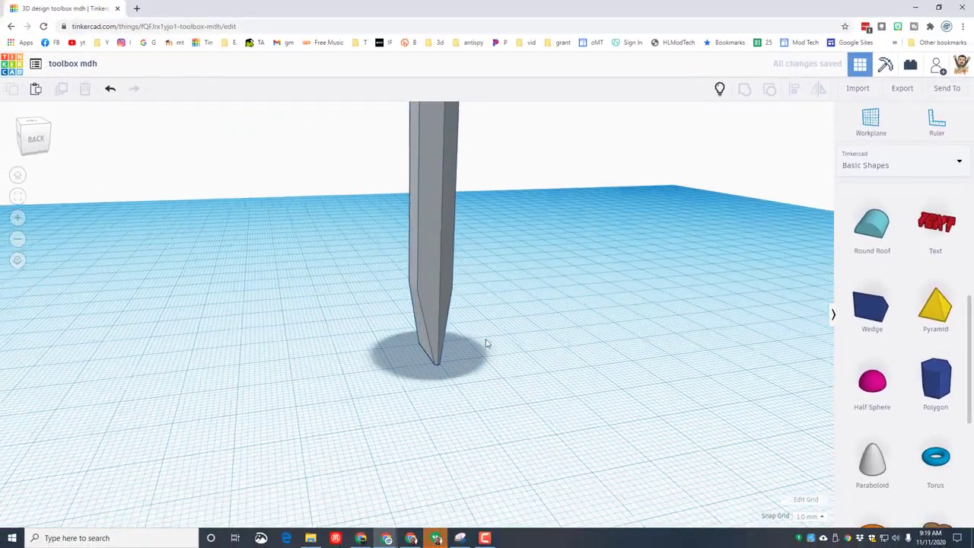
right_drag(446, 349, 649, 366)
Show all hidden shapes so the toolbox reappears
scroll(640, 361, down, 8)
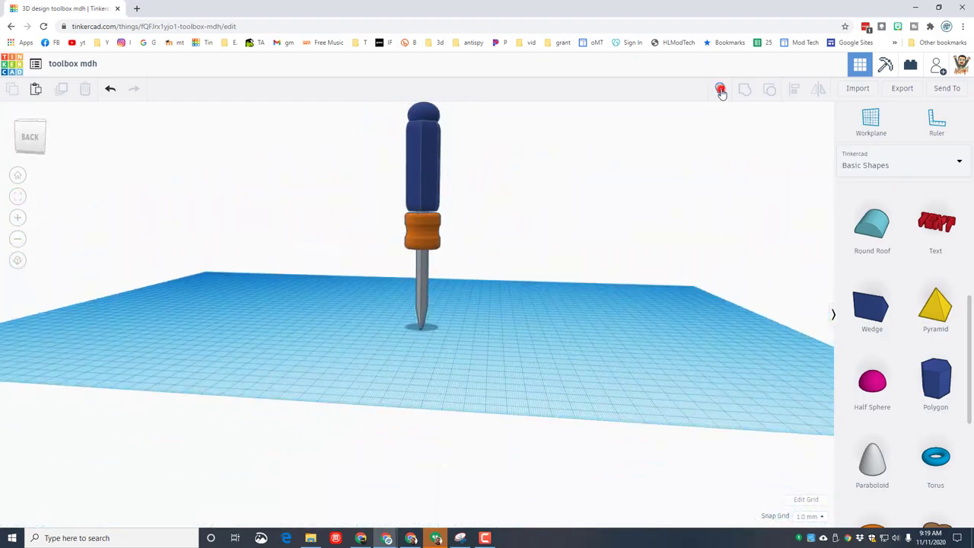
click(721, 90)
scroll(511, 221, up, 5)
Rotate the screwdriver horizontal and drop it onto the toolbox floor
click(425, 219)
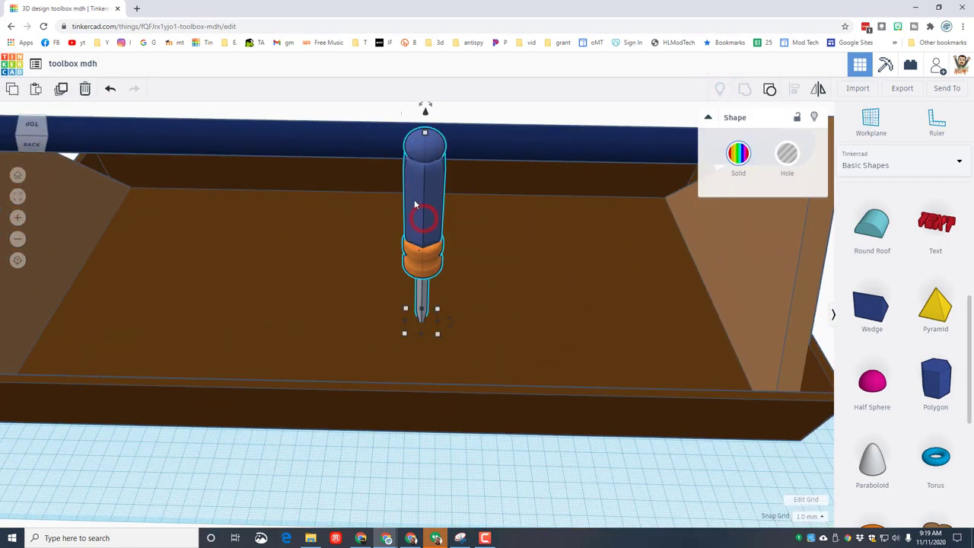
scroll(415, 207, down, 5)
drag(422, 189, 361, 274)
key(d)
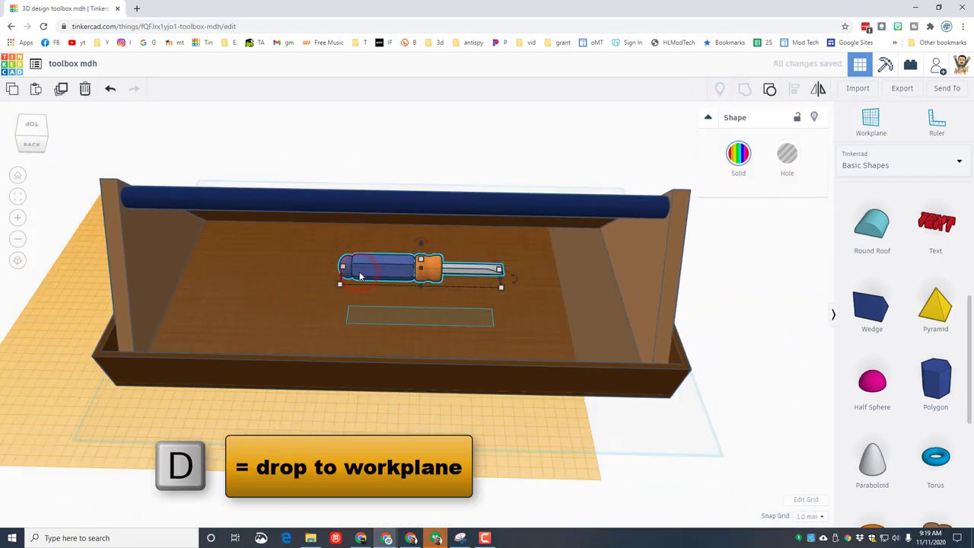
right_drag(360, 276, 389, 342)
scroll(390, 343, up, 10)
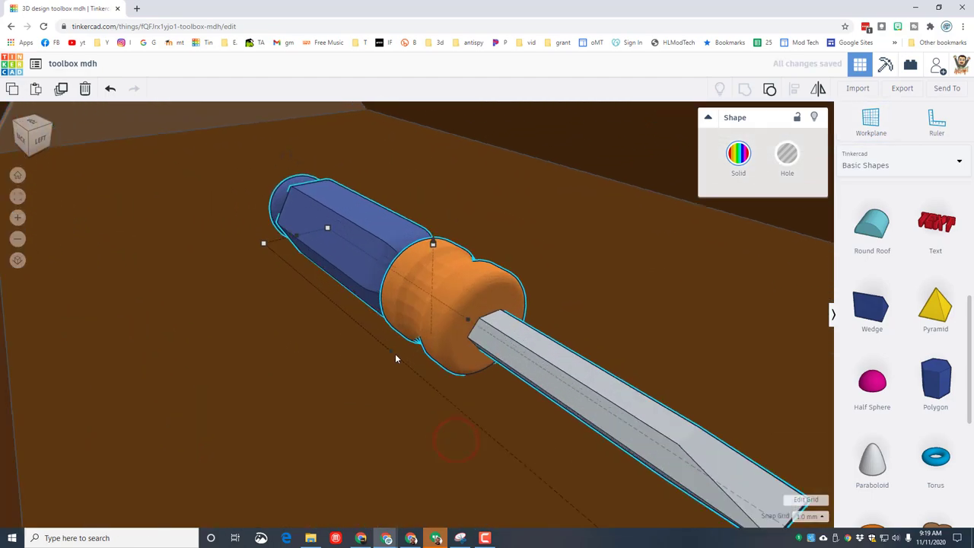
scroll(385, 347, down, 5)
right_drag(308, 341, 356, 472)
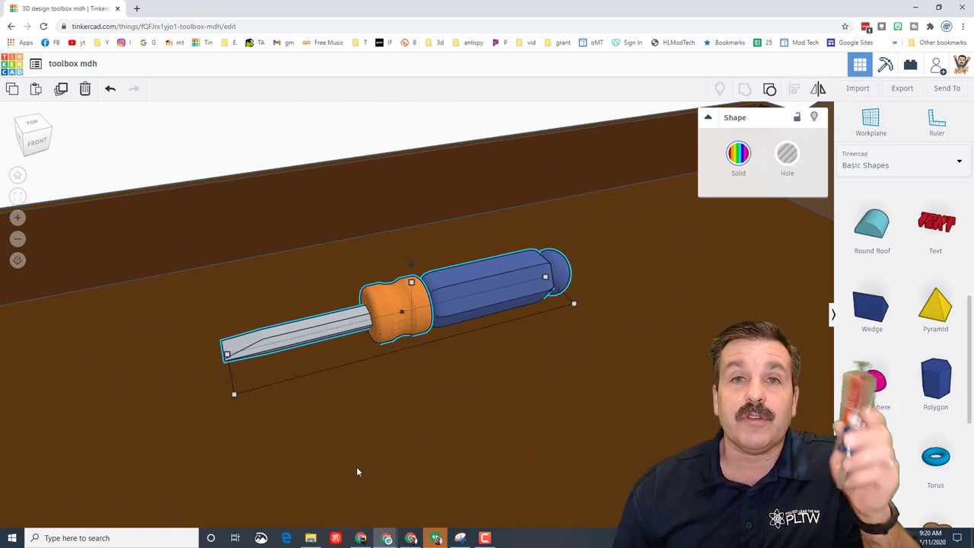
Orbit to look down on the screwdriver resting in the toolbox tray
right_drag(349, 466, 543, 475)
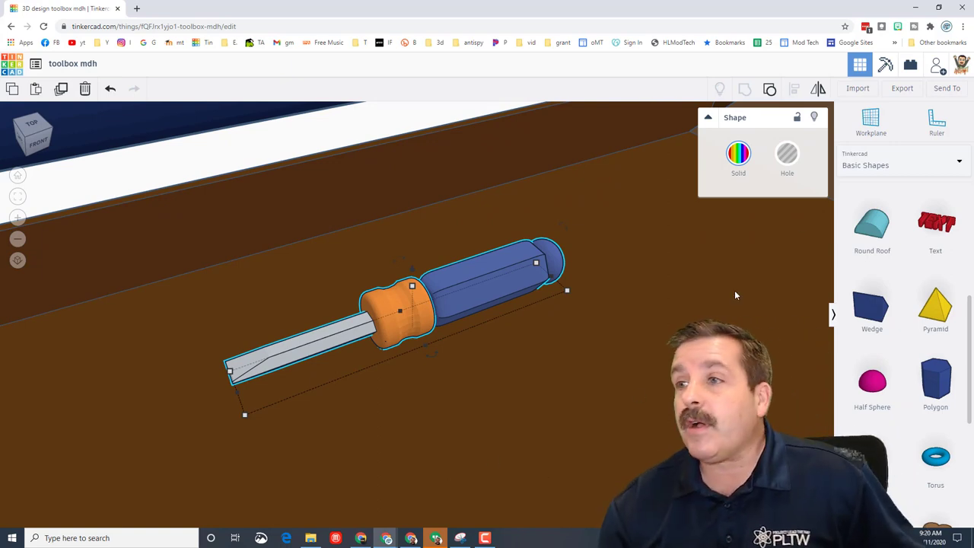
From the Send To options, copy the design's collaboration link and close the link window
click(947, 88)
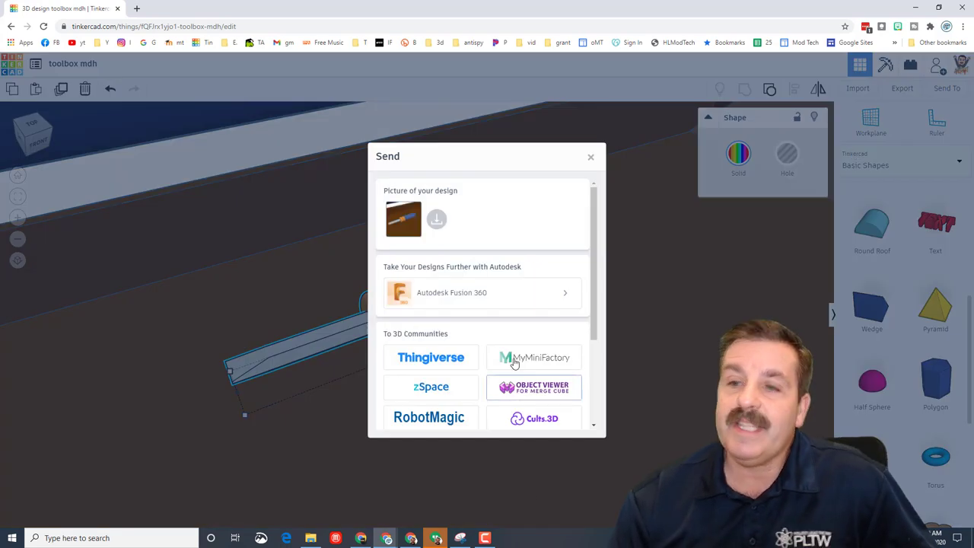
scroll(506, 341, down, 3)
click(419, 405)
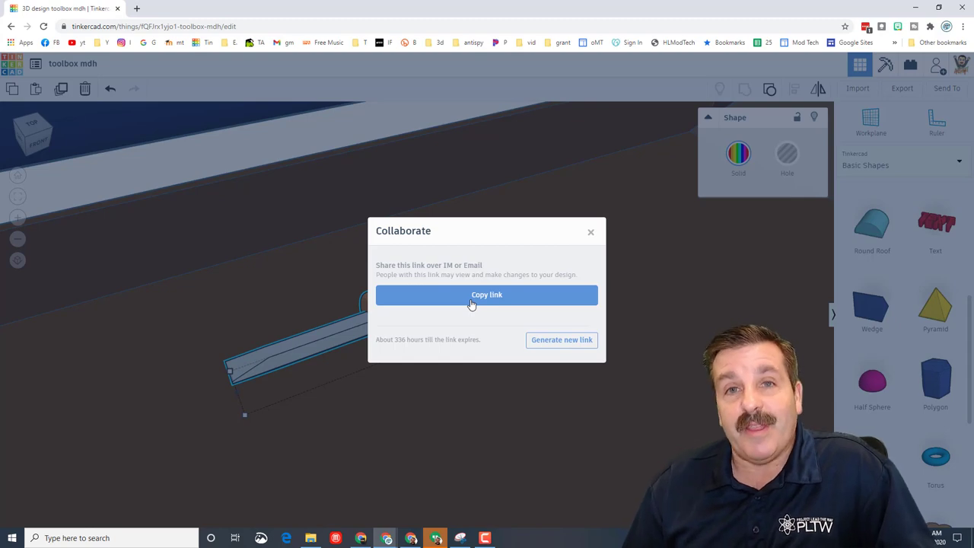
click(472, 303)
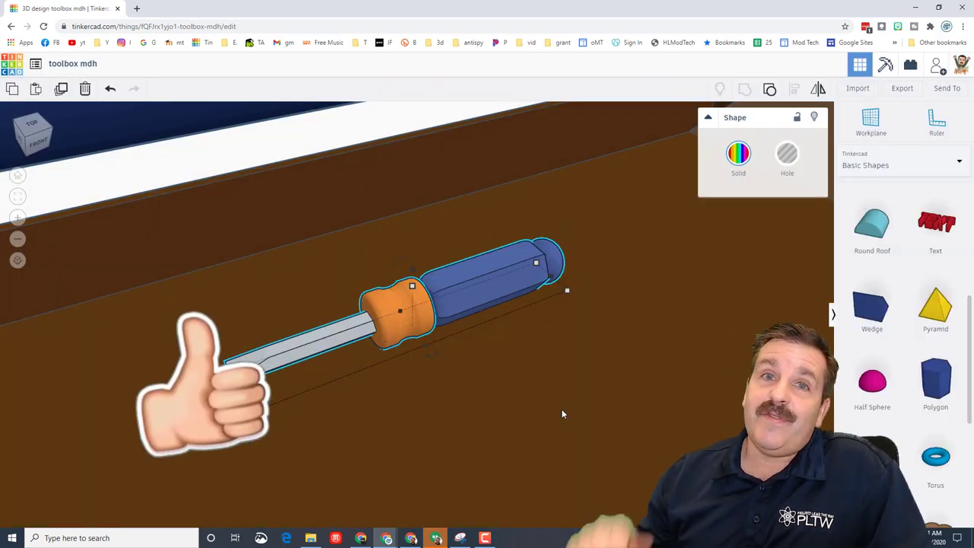